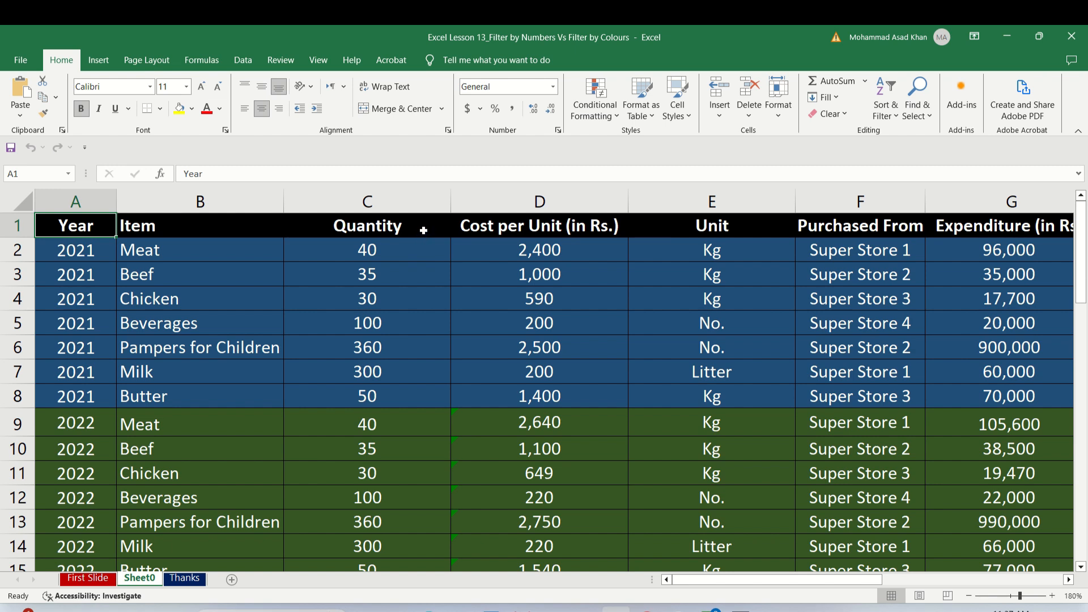
Turn on filtering for the header row of the purchase table.
click(423, 230)
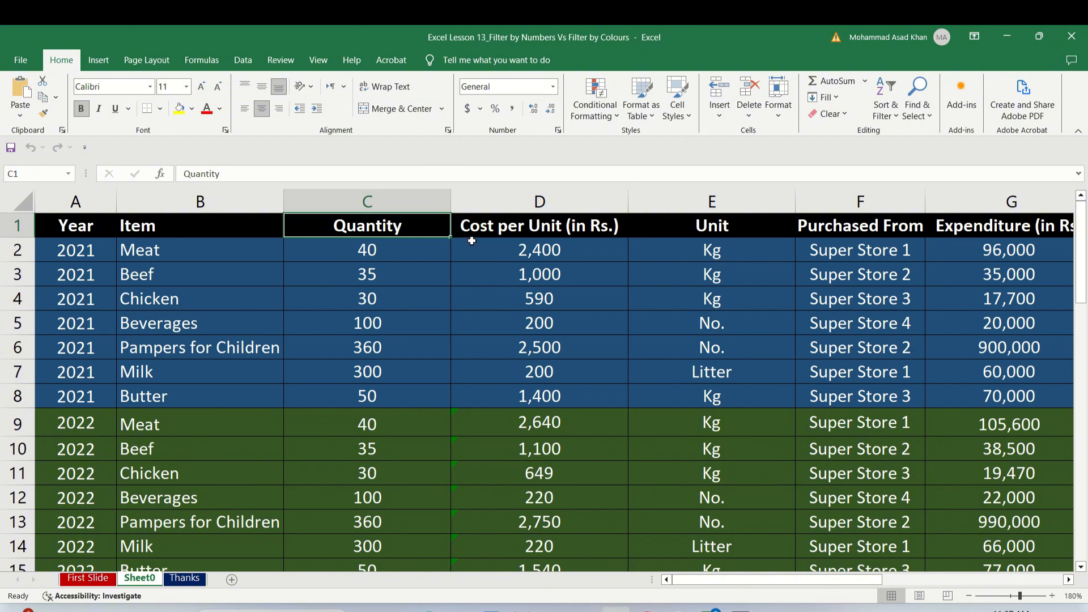
click(240, 61)
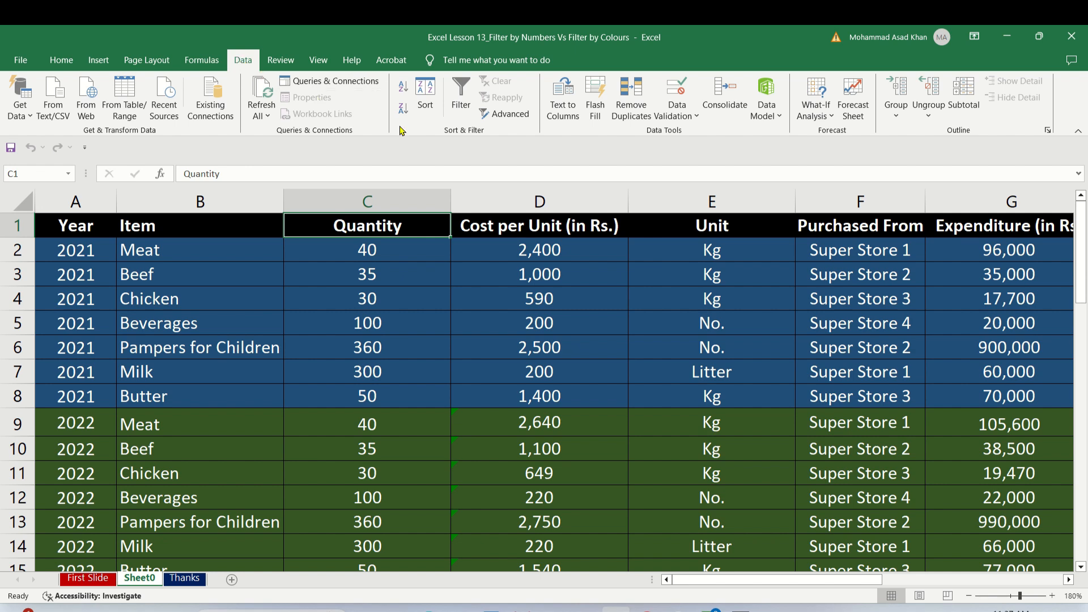
click(460, 95)
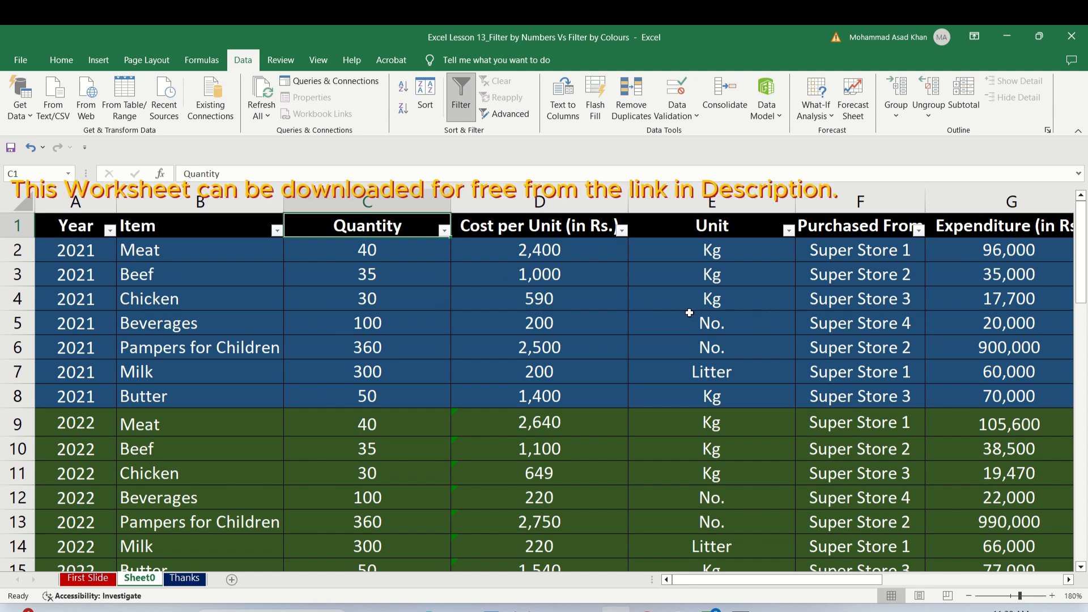
click(277, 231)
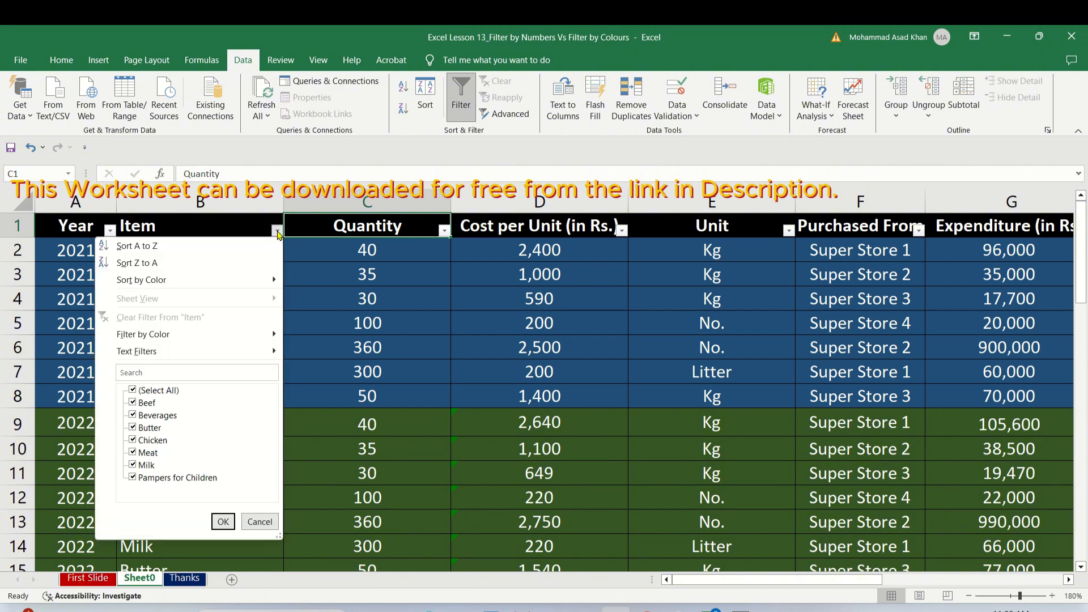
click(135, 389)
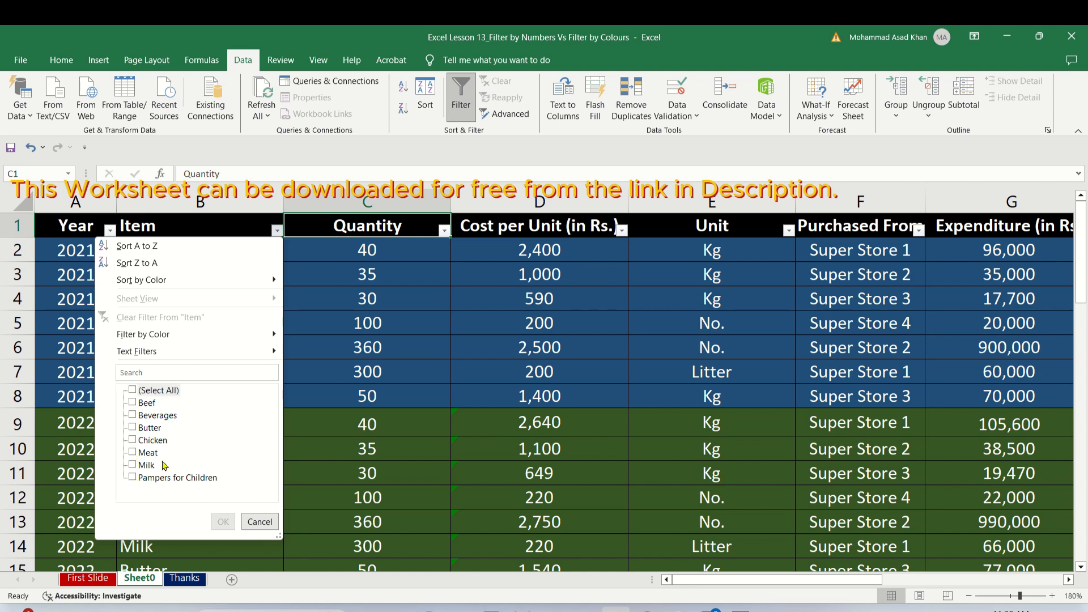
click(247, 517)
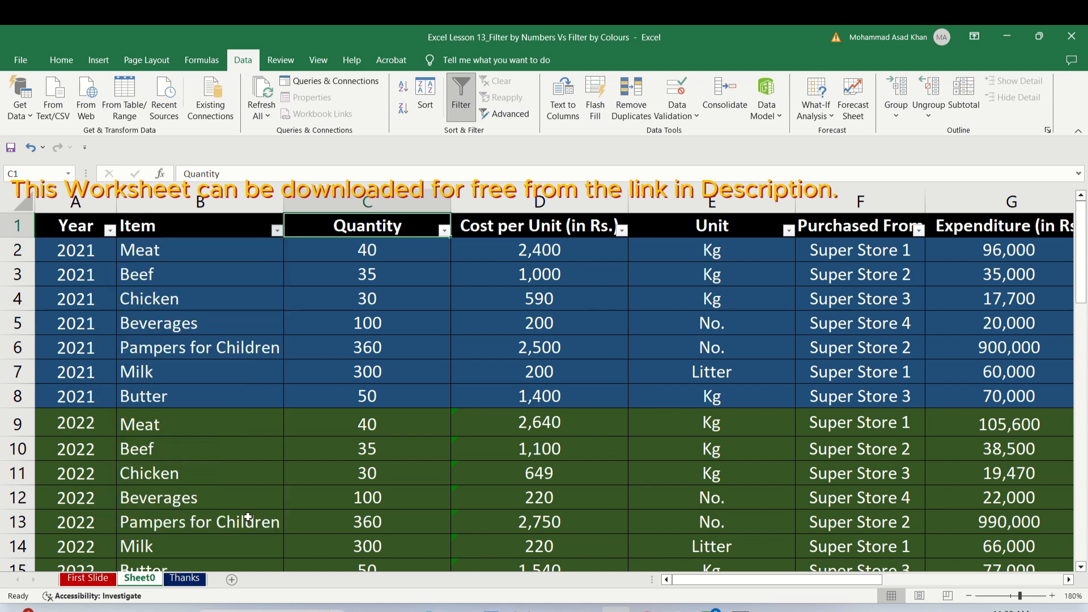
Filter the Item column to show only the Meat rows.
click(276, 230)
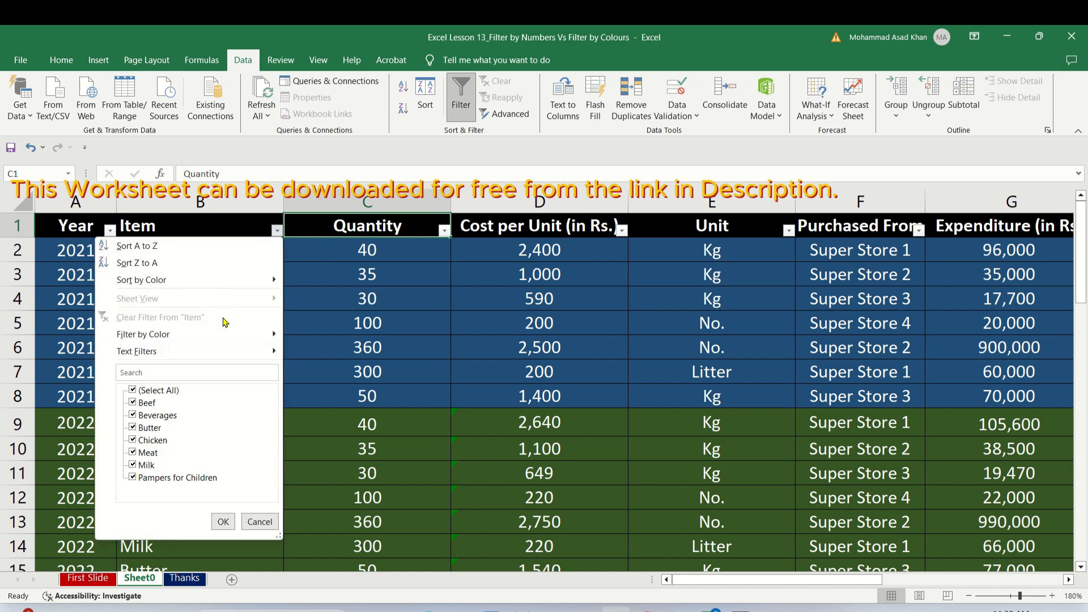
click(132, 391)
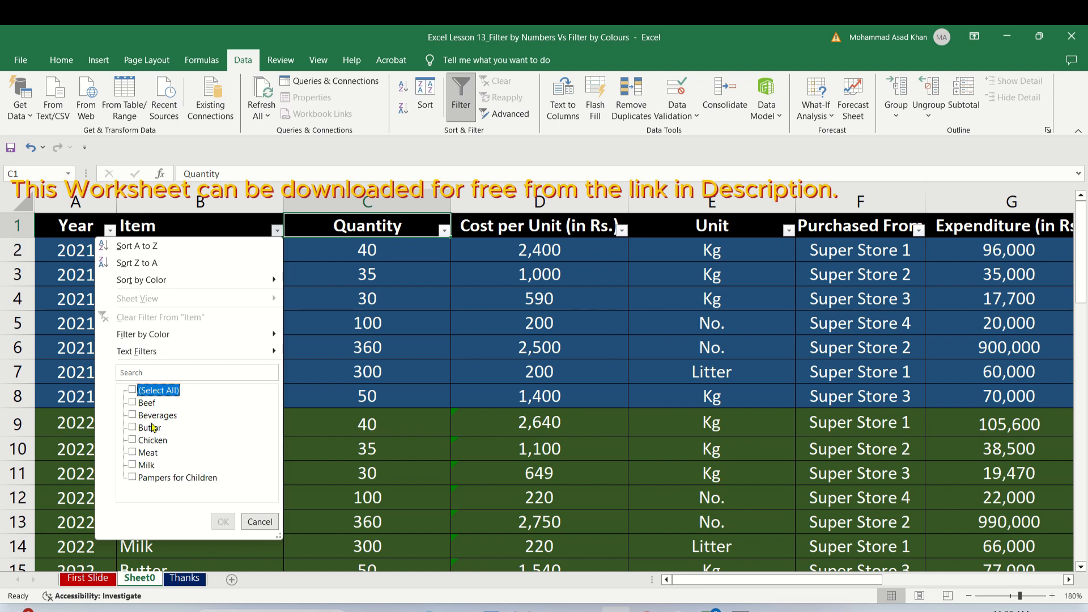
click(133, 452)
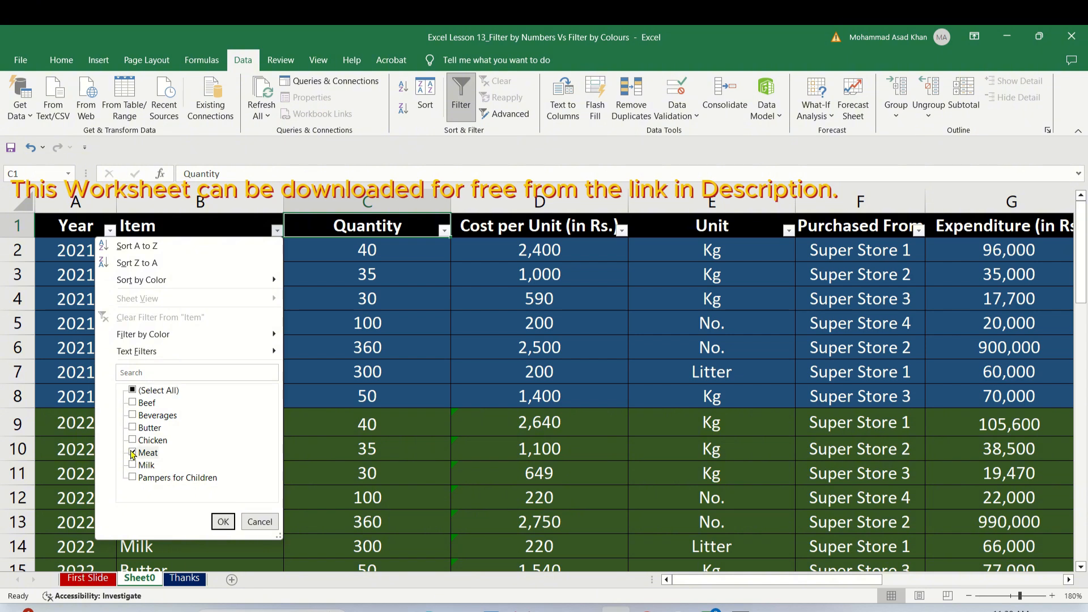
click(222, 521)
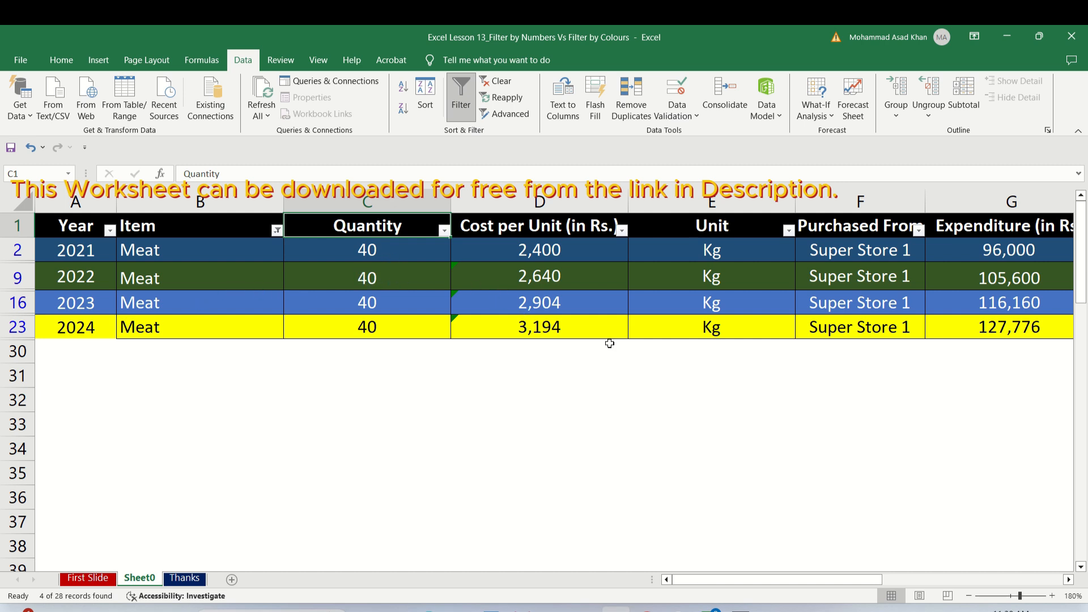
Restore all items in the Item column's filter.
click(276, 232)
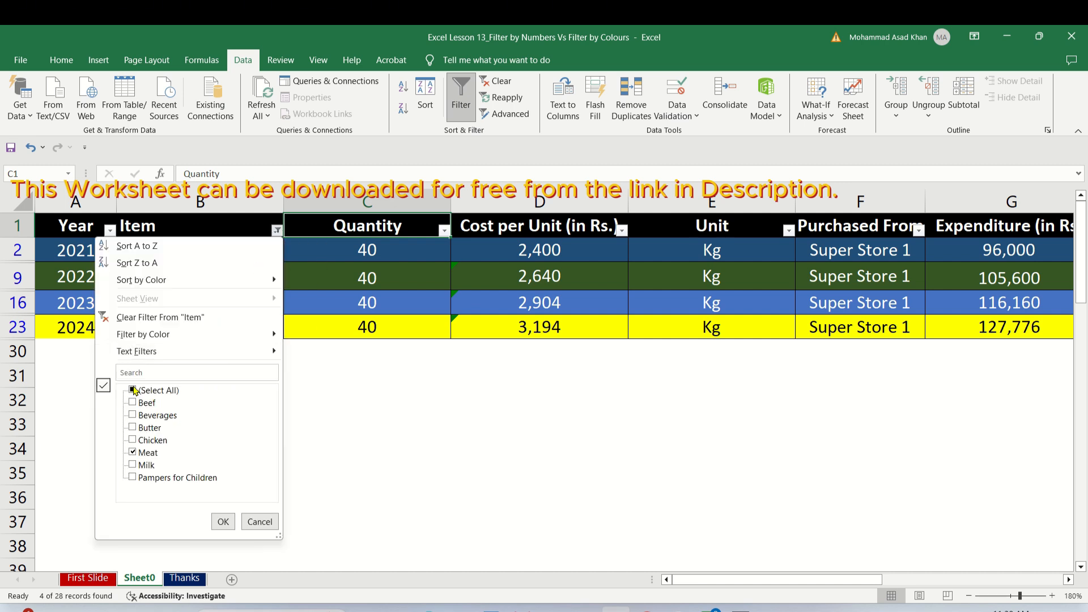
click(134, 390)
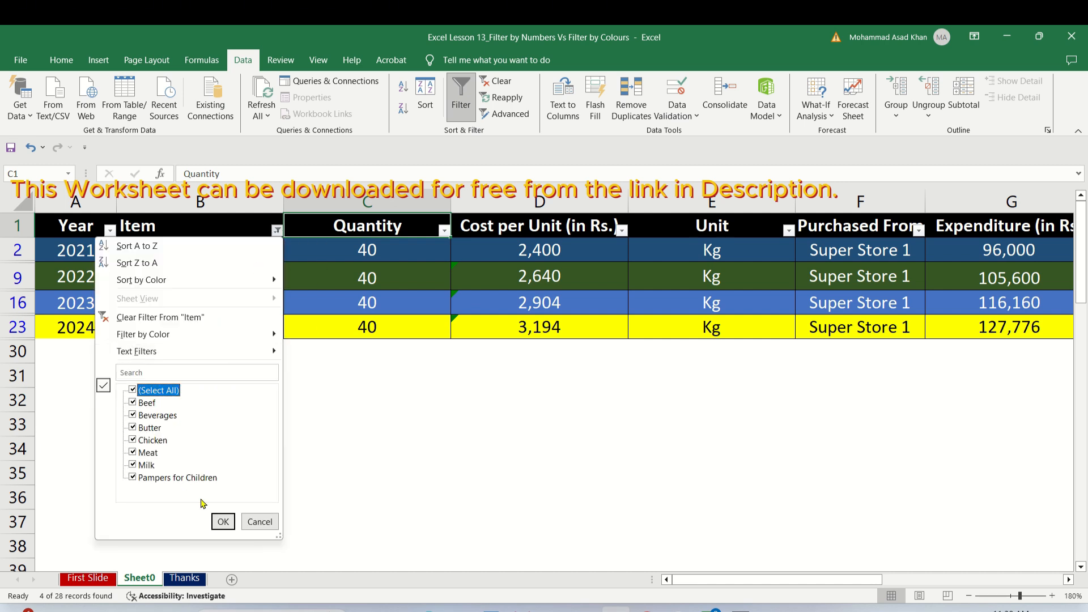
click(222, 522)
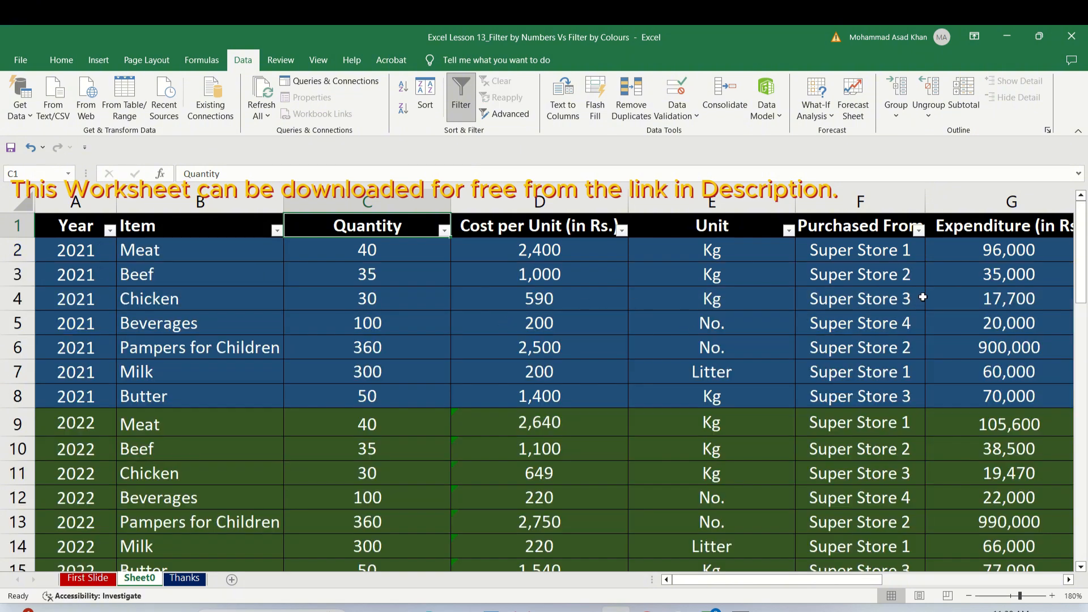
Filter the Cost per Unit (in Rs.) column to values greater than or equal to 590, and check the filtered costs.
click(622, 230)
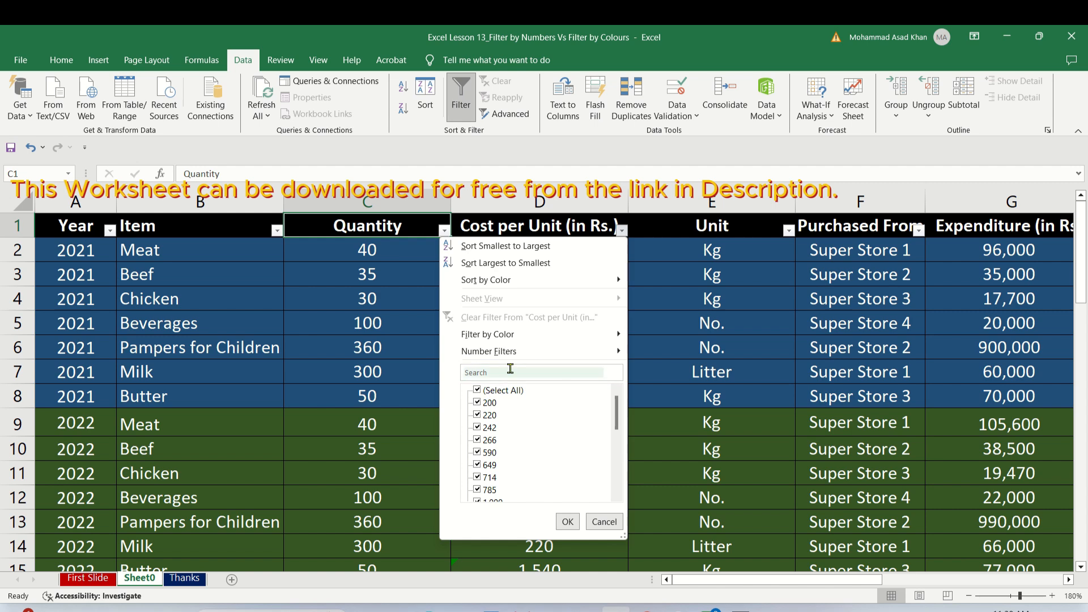
mouse_move(576, 355)
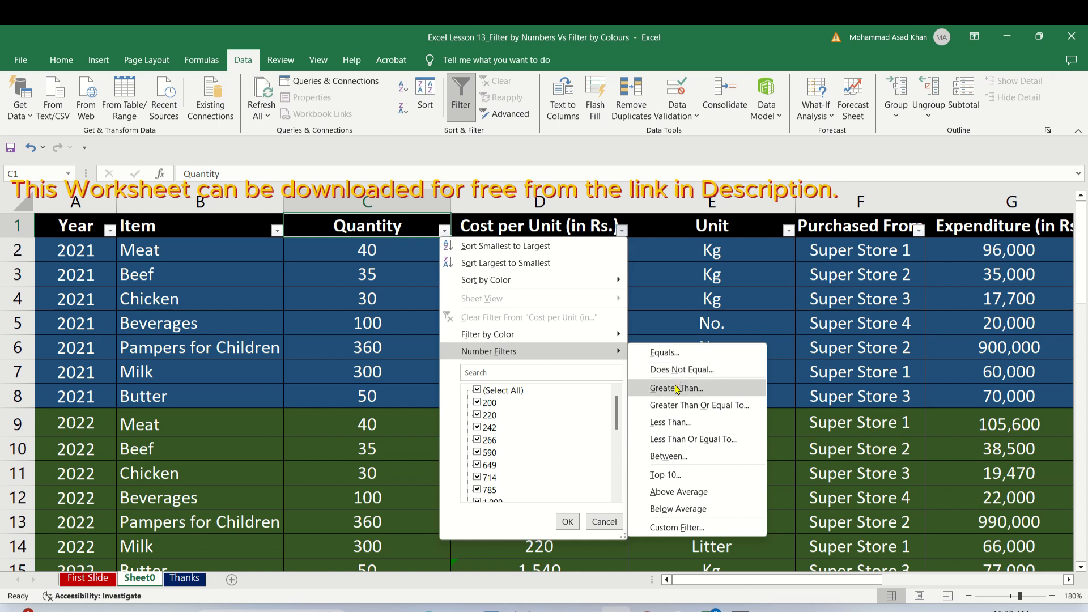
click(703, 406)
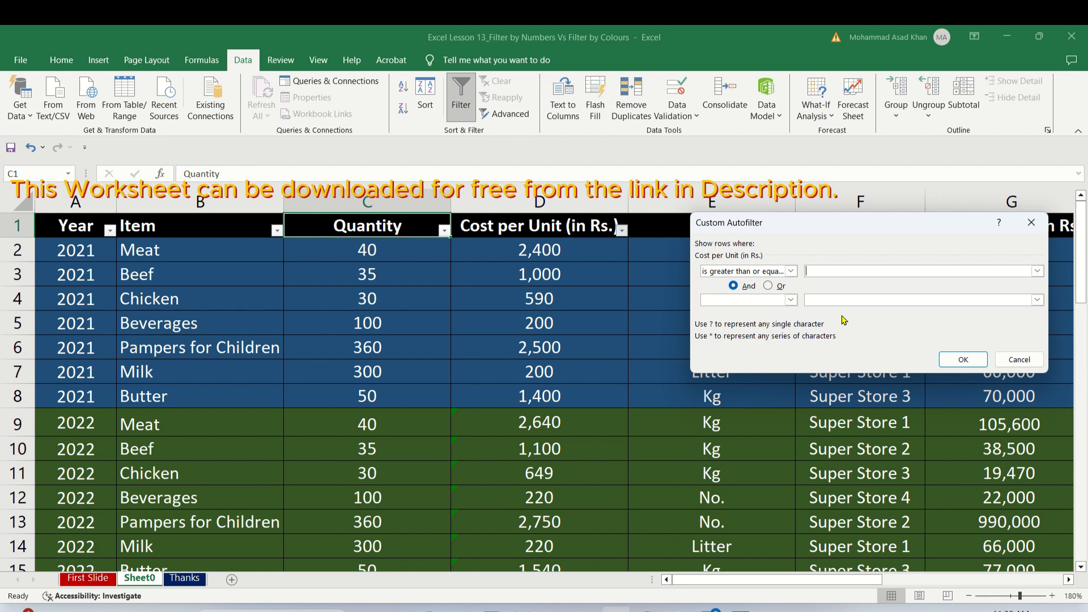
text(590)
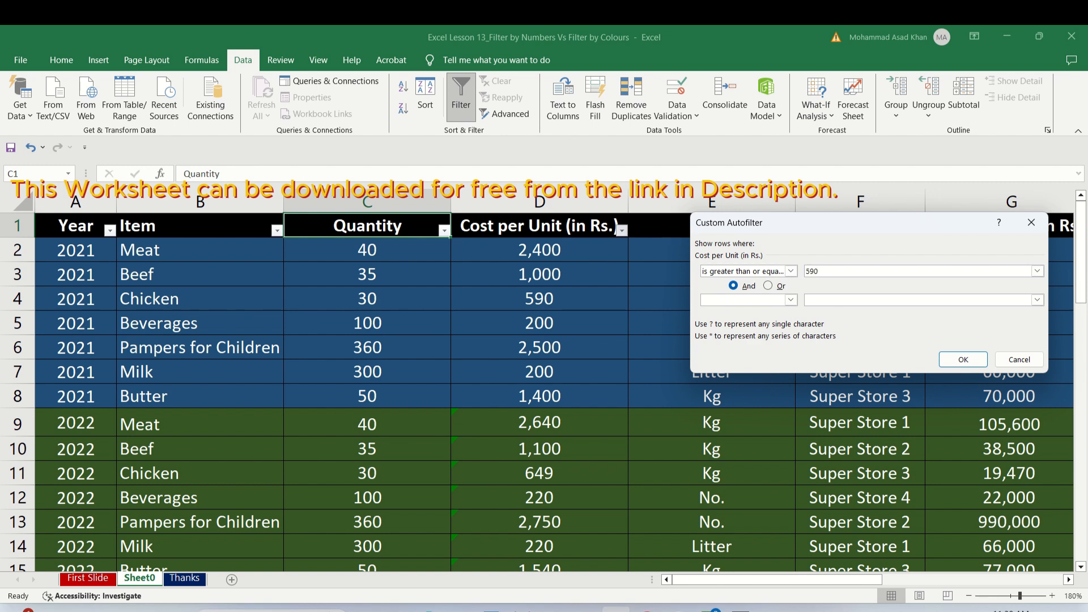
click(965, 360)
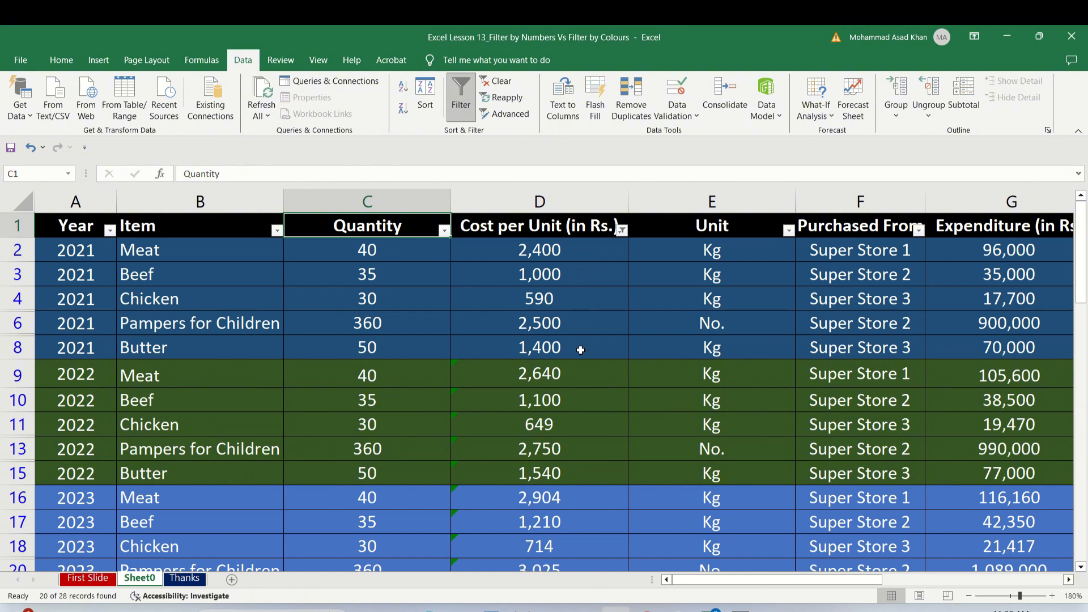
click(564, 549)
click(565, 349)
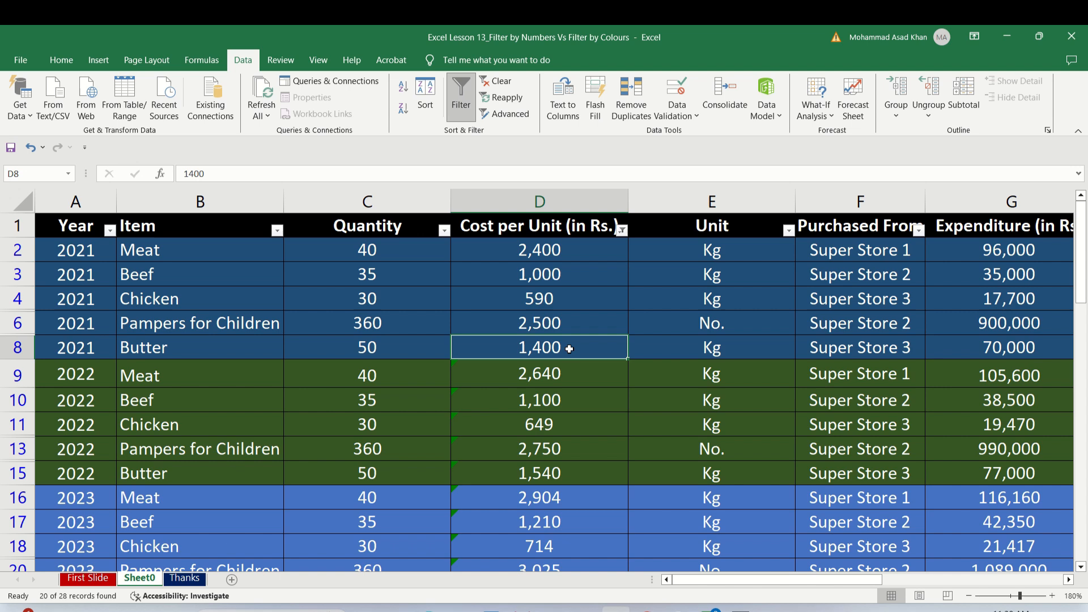
click(565, 292)
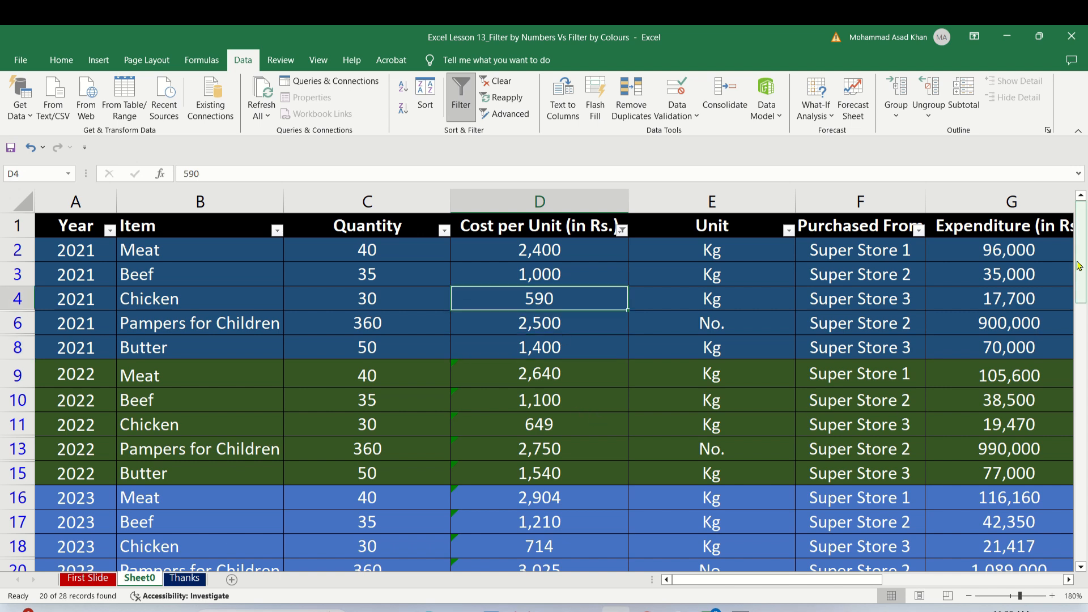
mouse_move(1083, 273)
mouse_down()
mouse_move(1084, 358)
mouse_move(1079, 255)
mouse_up()
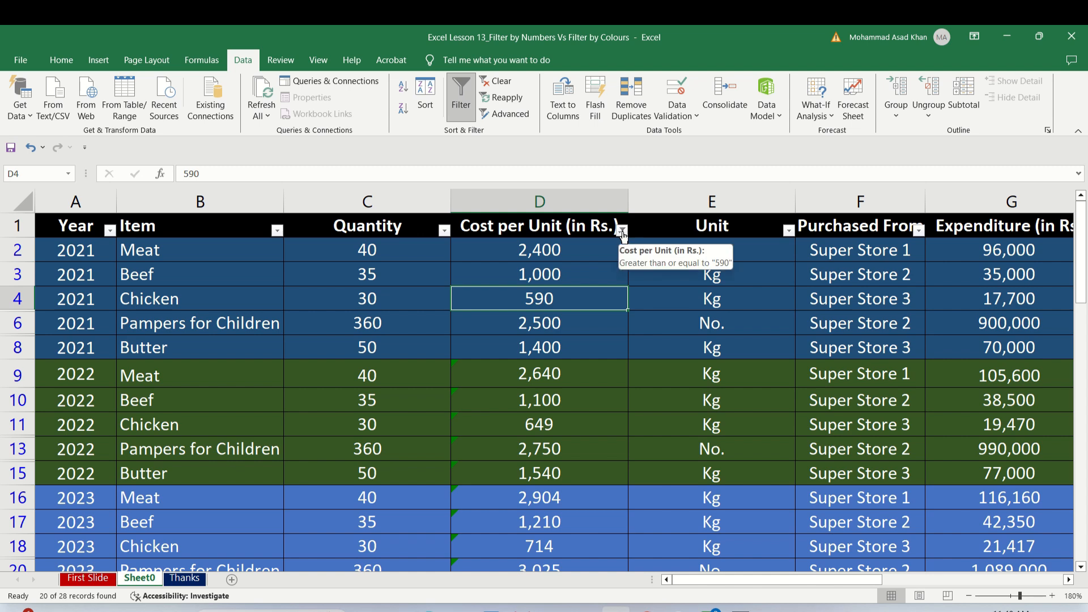
Remove the comparison value from the Cost per Unit column's custom filter and apply the filter with a blank value.
click(622, 230)
mouse_move(552, 351)
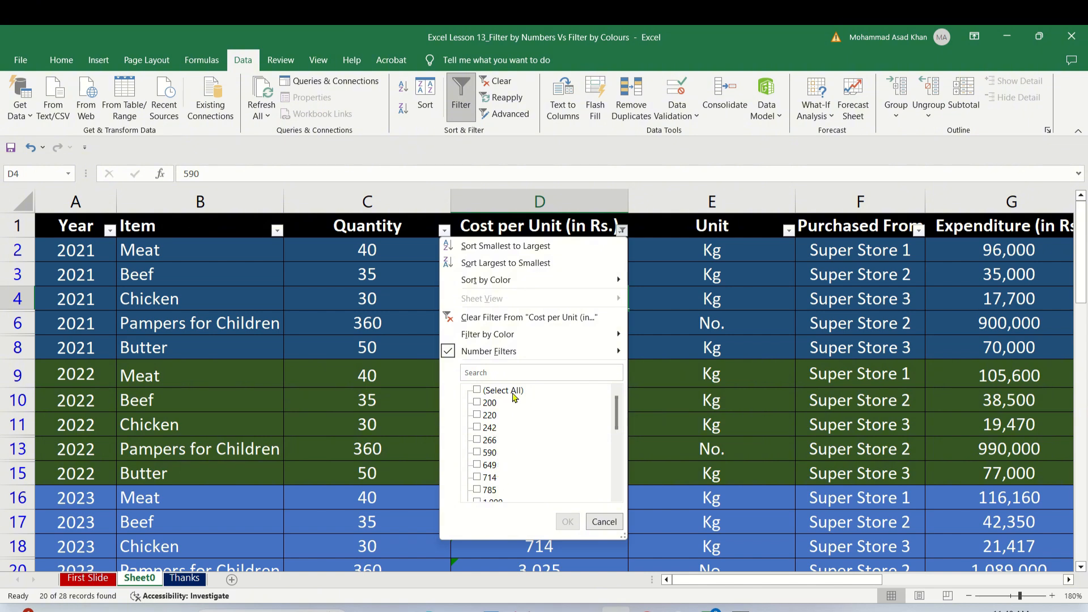
mouse_move(484, 357)
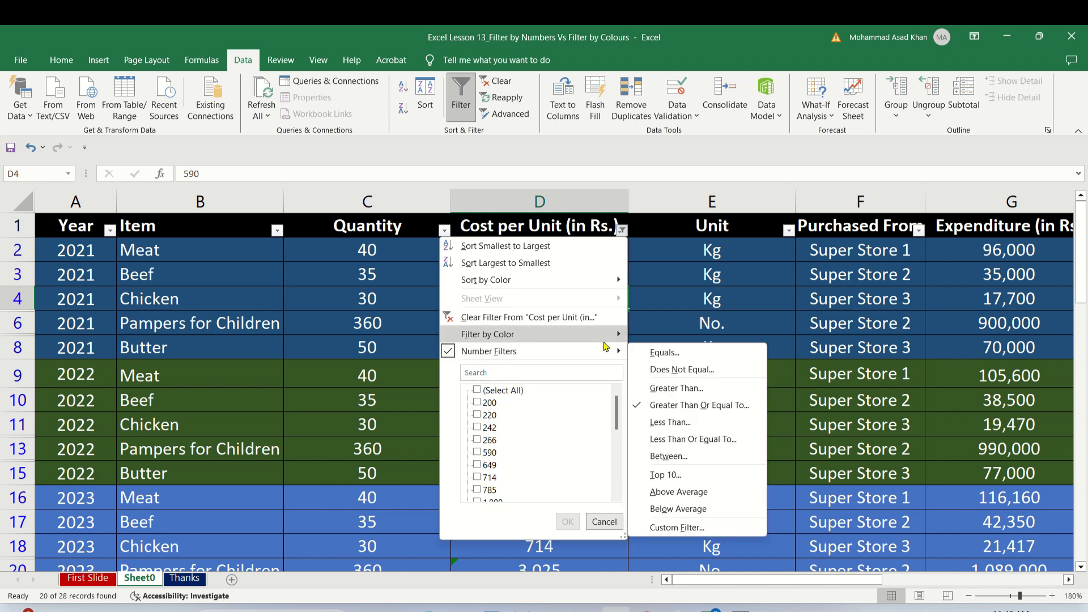
mouse_move(605, 350)
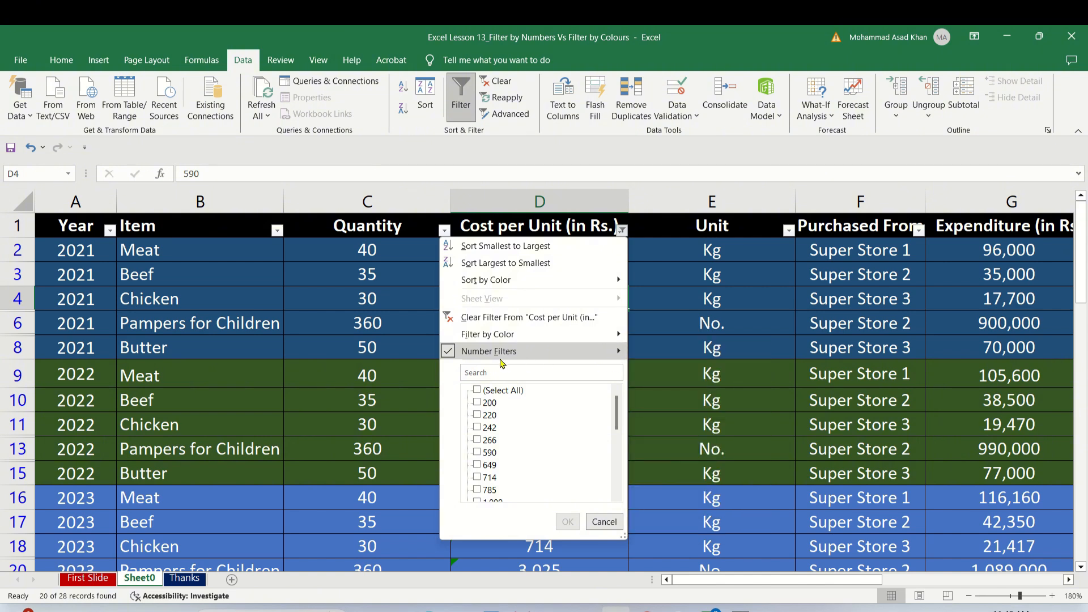
mouse_move(448, 353)
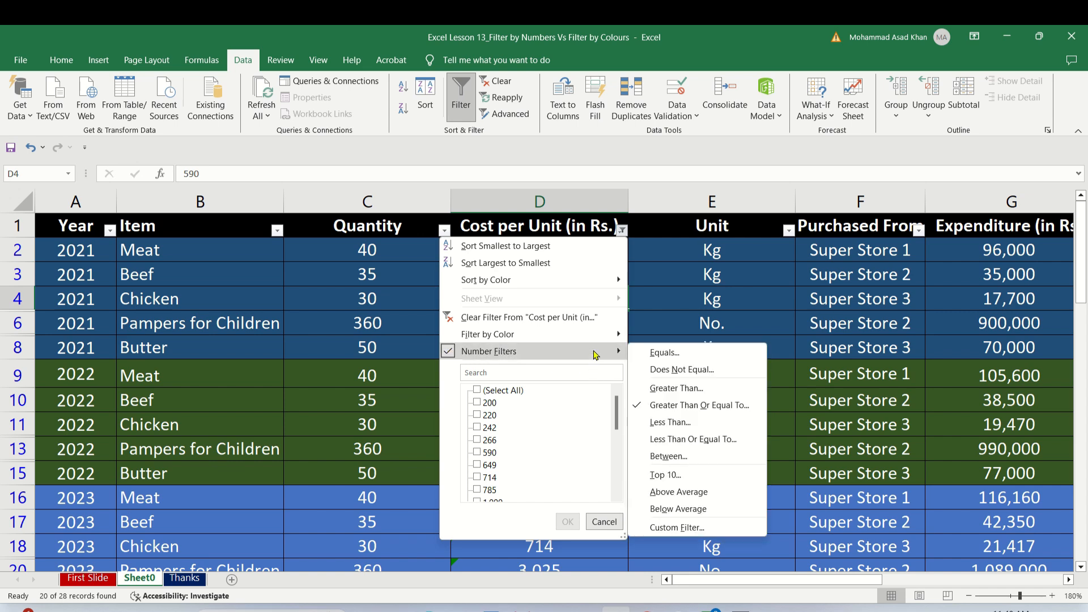
click(671, 530)
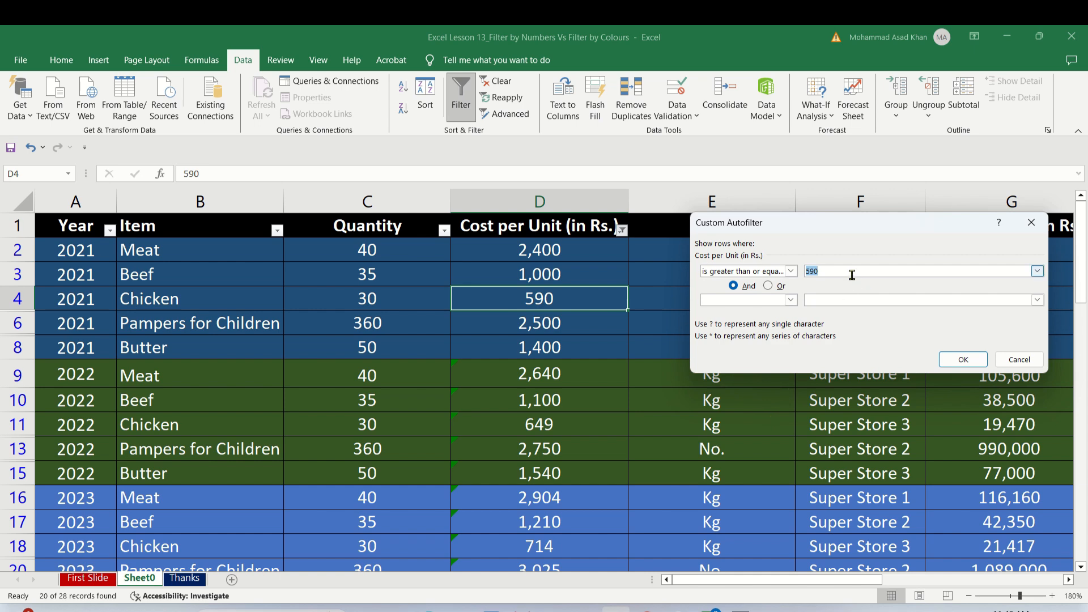
key(BackSpace)
click(963, 359)
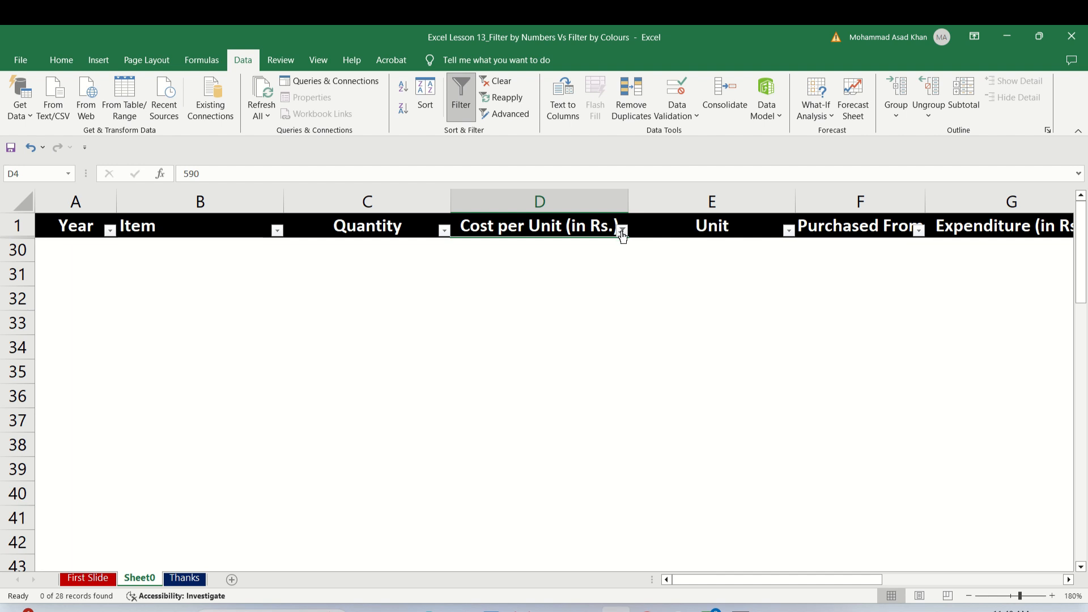
click(622, 229)
mouse_move(452, 355)
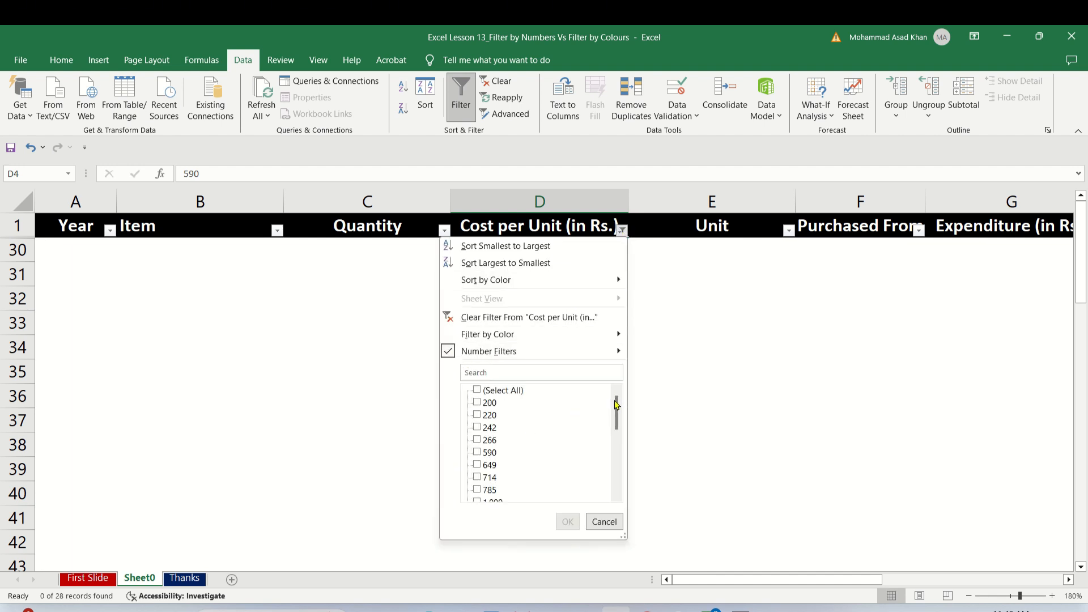
drag(616, 403, 616, 475)
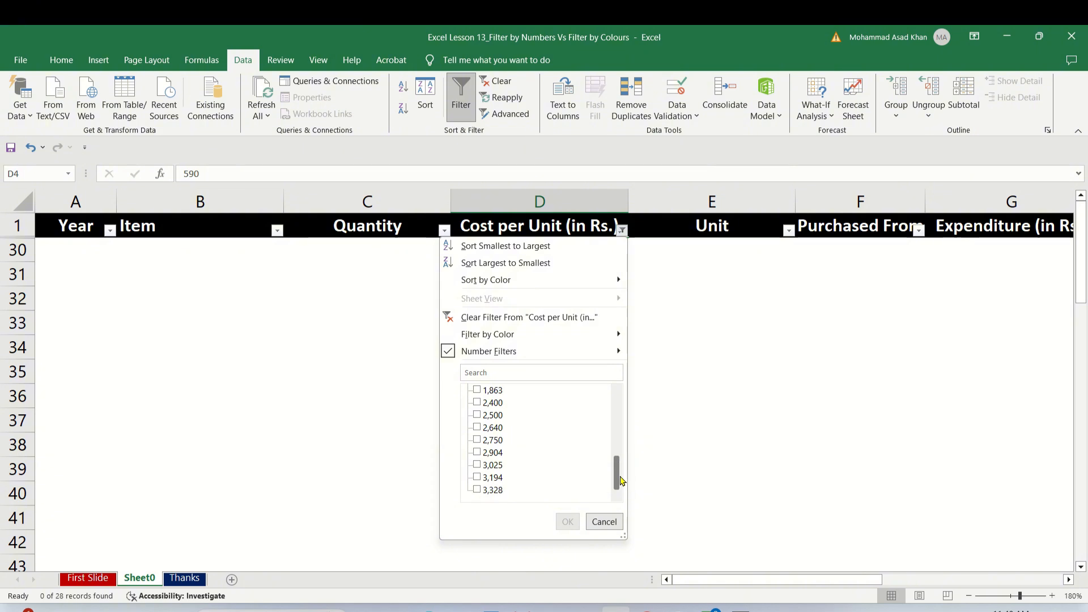
click(599, 522)
Reset all column filters by turning filtering off and on again, and check the Cost per Unit column's filter options.
click(463, 109)
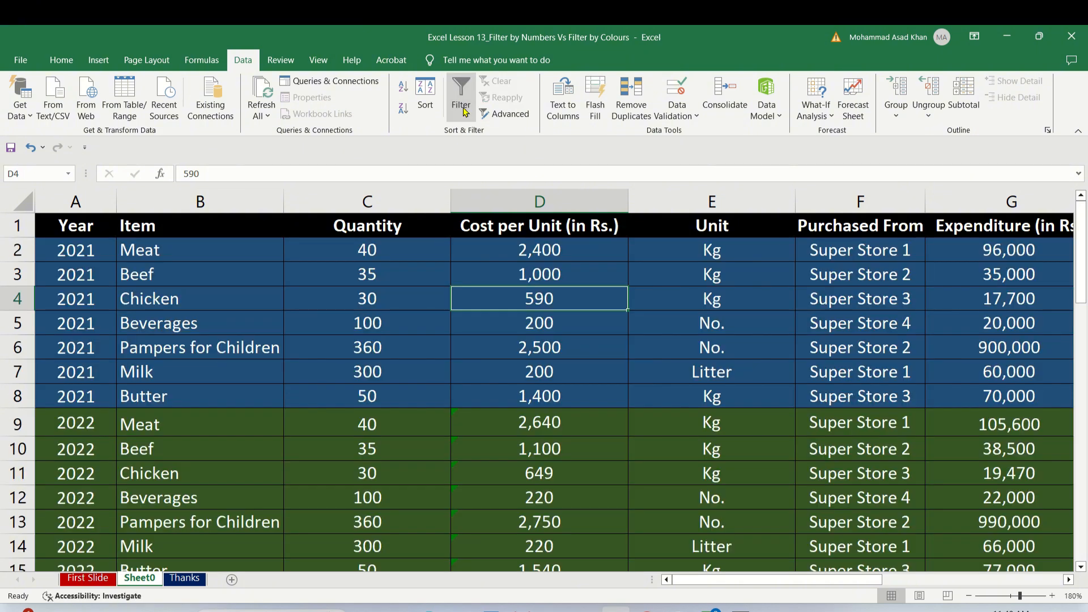
click(460, 90)
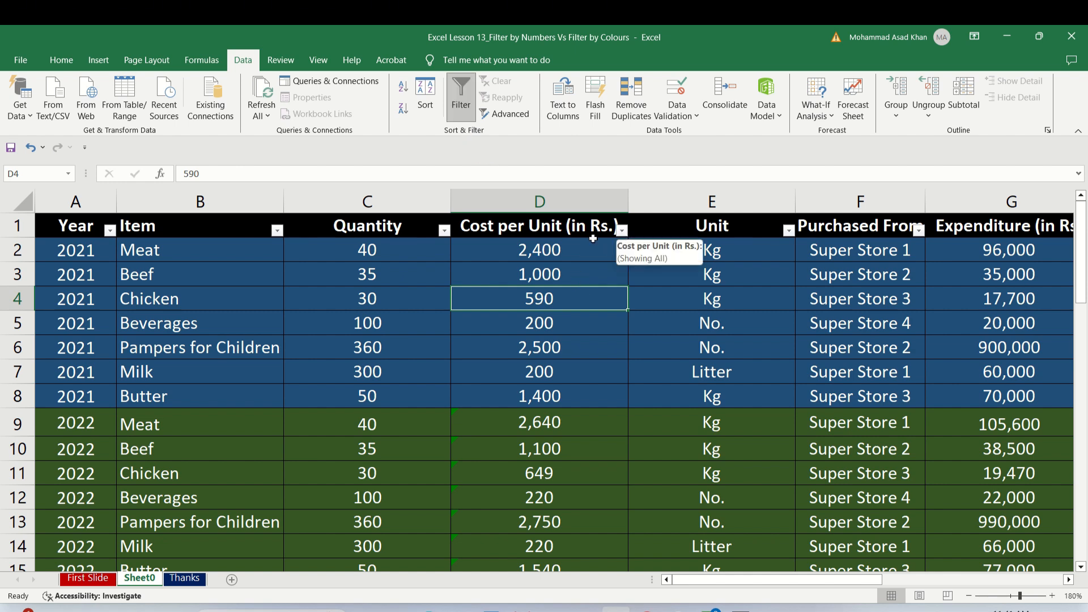
click(621, 229)
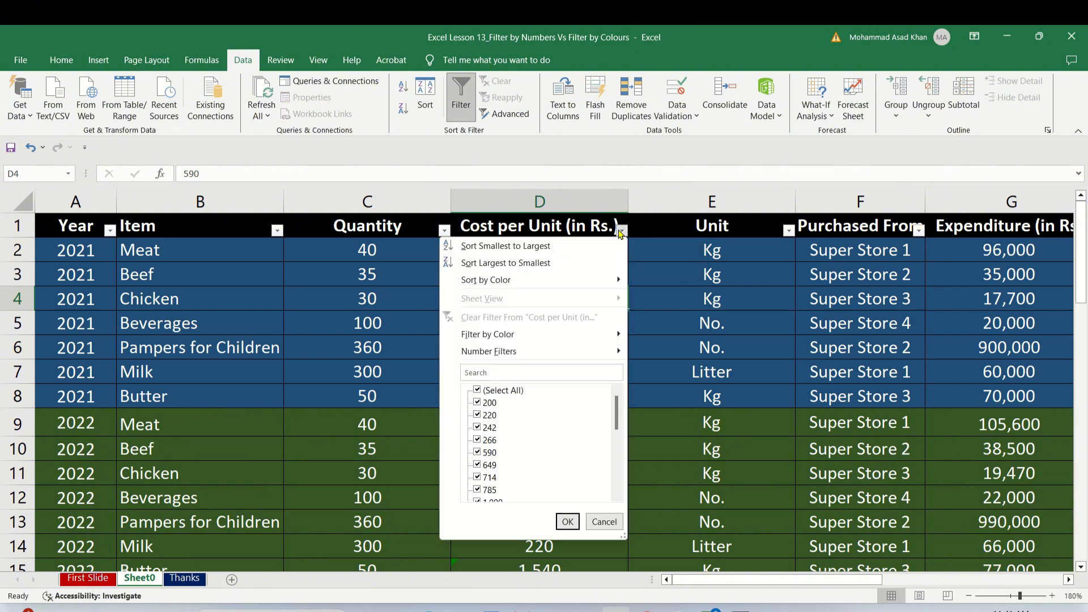
click(621, 230)
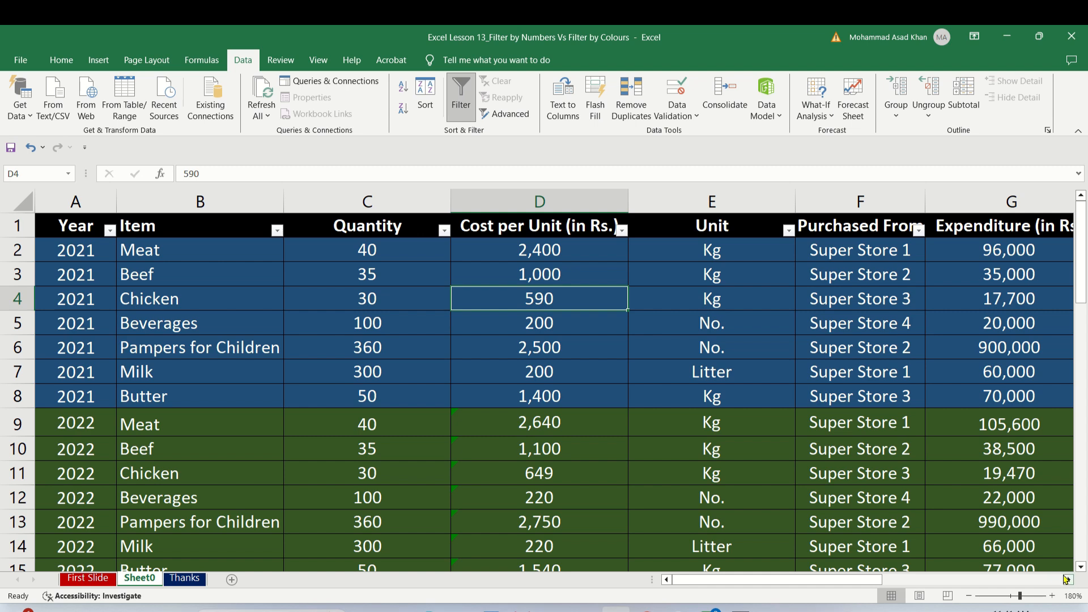
Review the filter options of the Expenditure (in Rs.) column and leave them without applying a filter.
click(1068, 579)
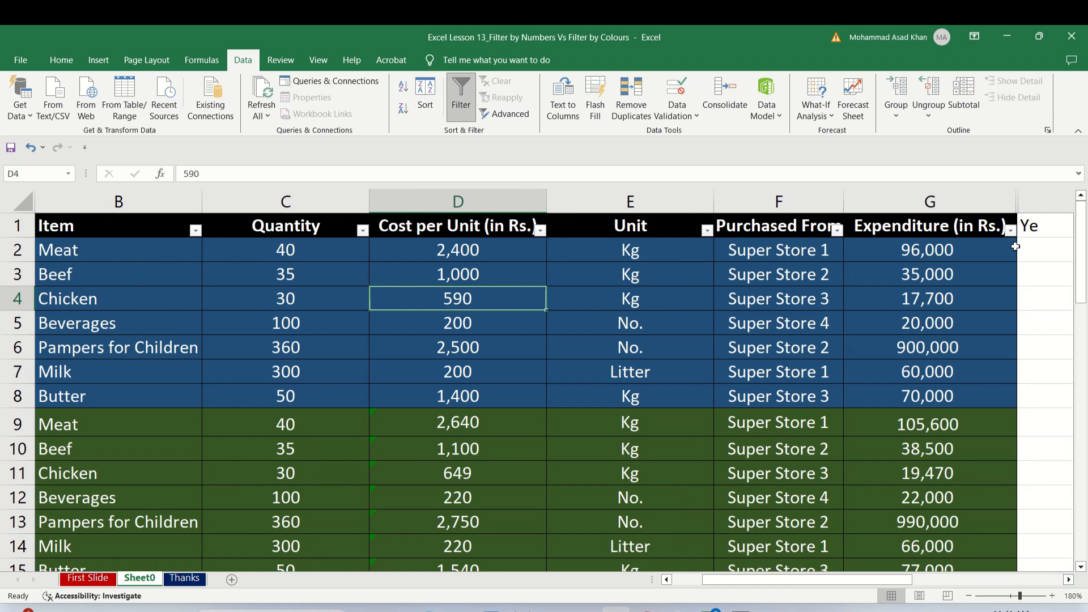
click(1010, 230)
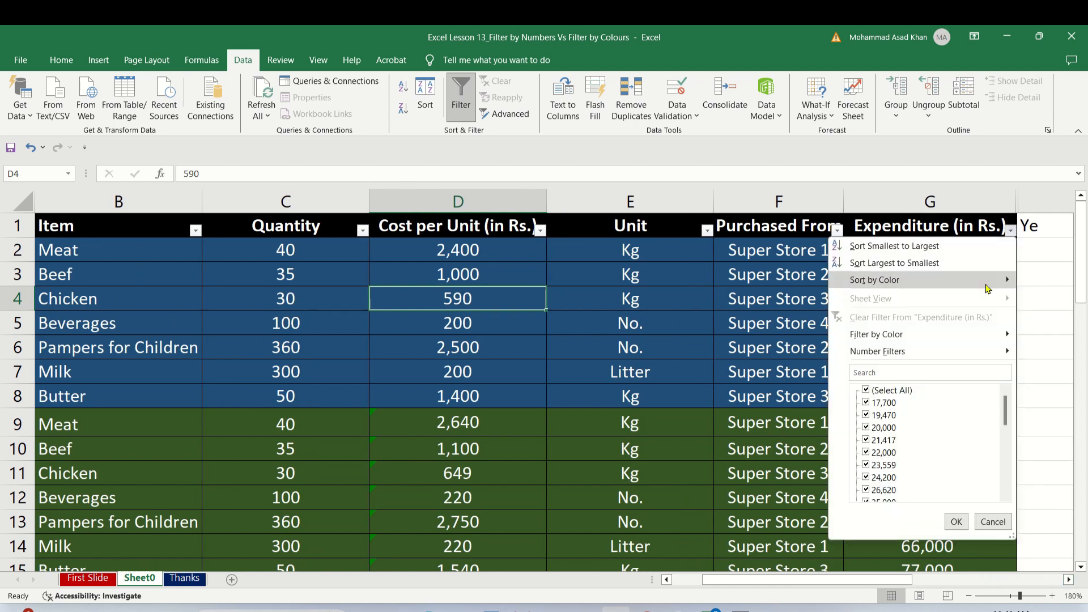
mouse_move(947, 354)
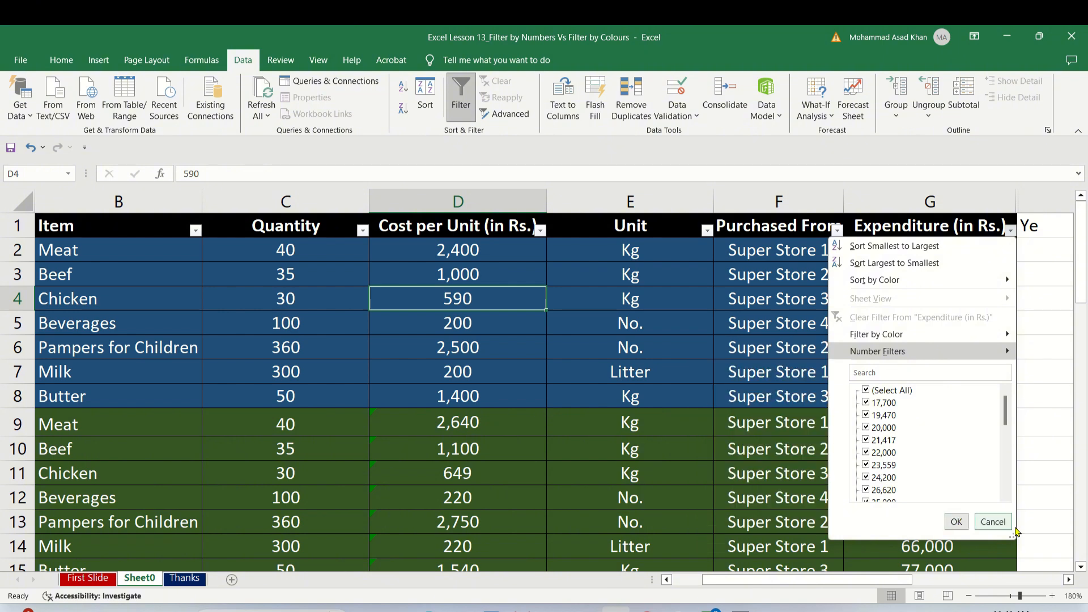
click(993, 522)
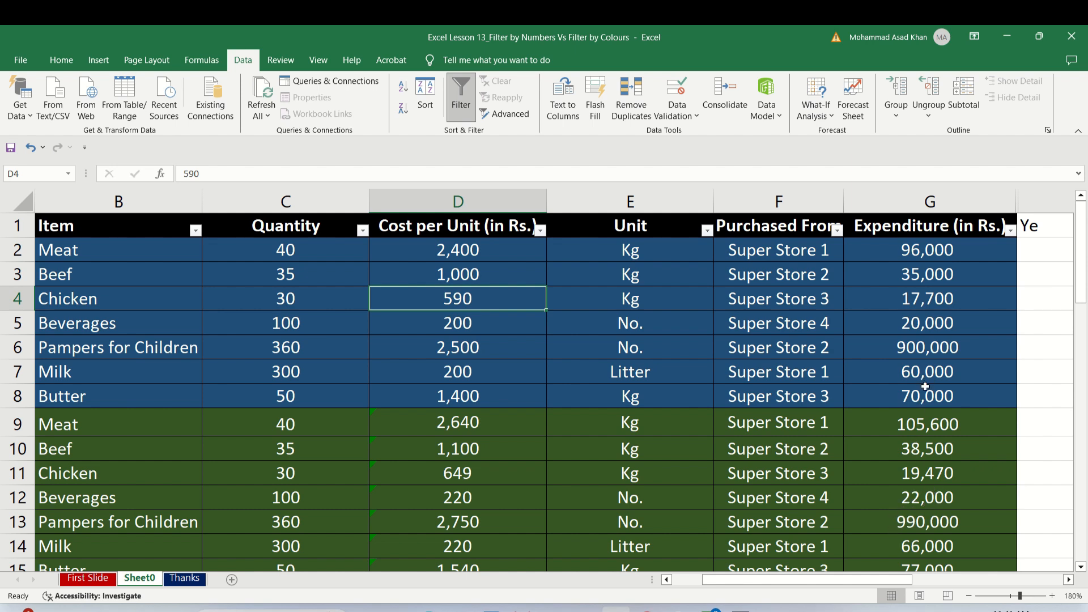
Filter the Expenditure (in Rs.) column to values between 22000 and 70000.
click(1010, 230)
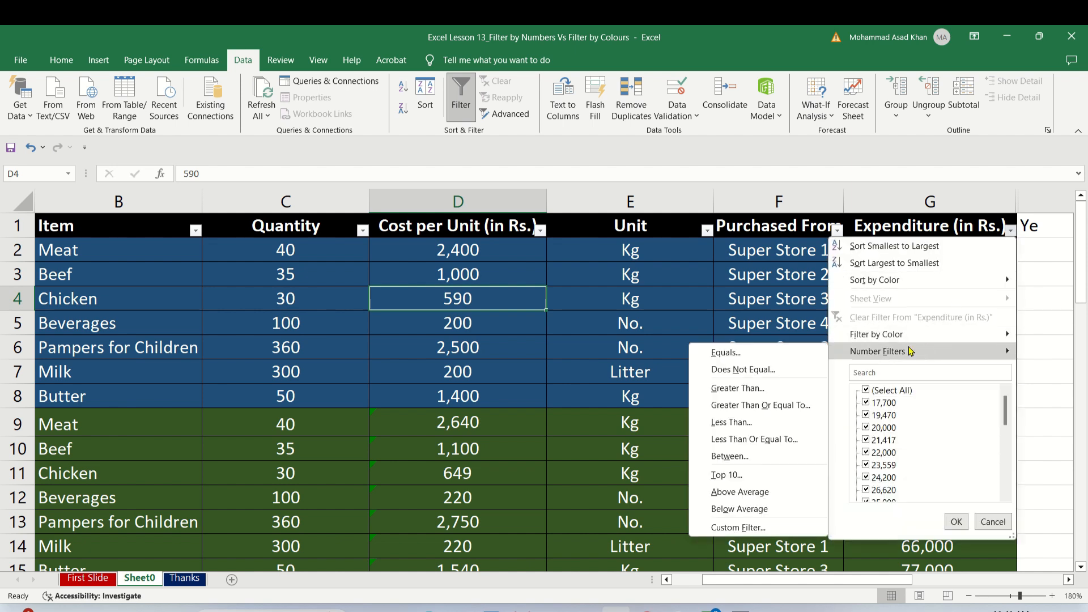
click(773, 456)
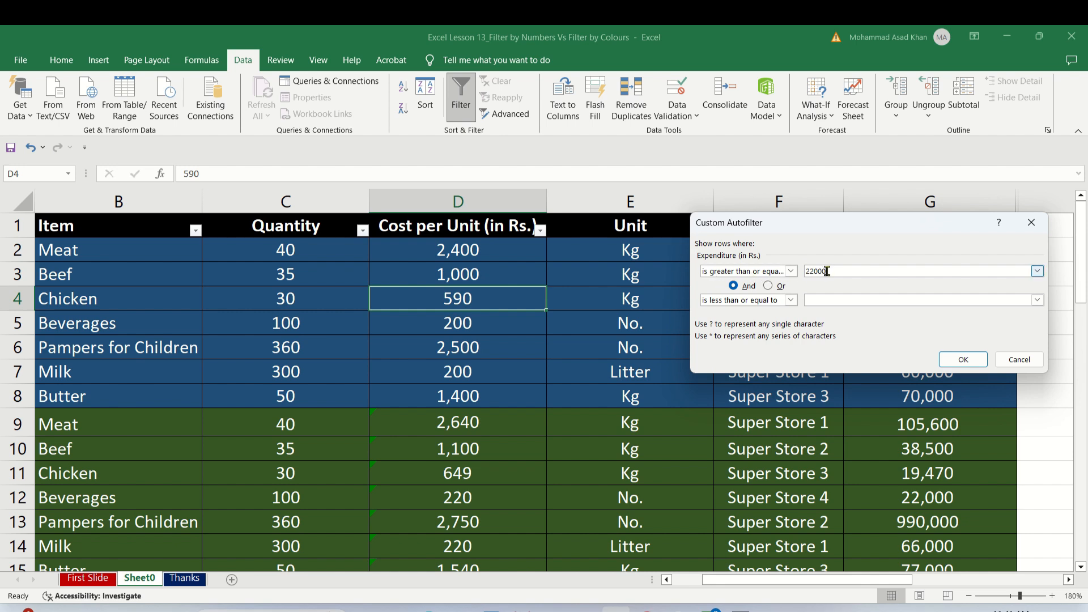
click(835, 295)
click(954, 361)
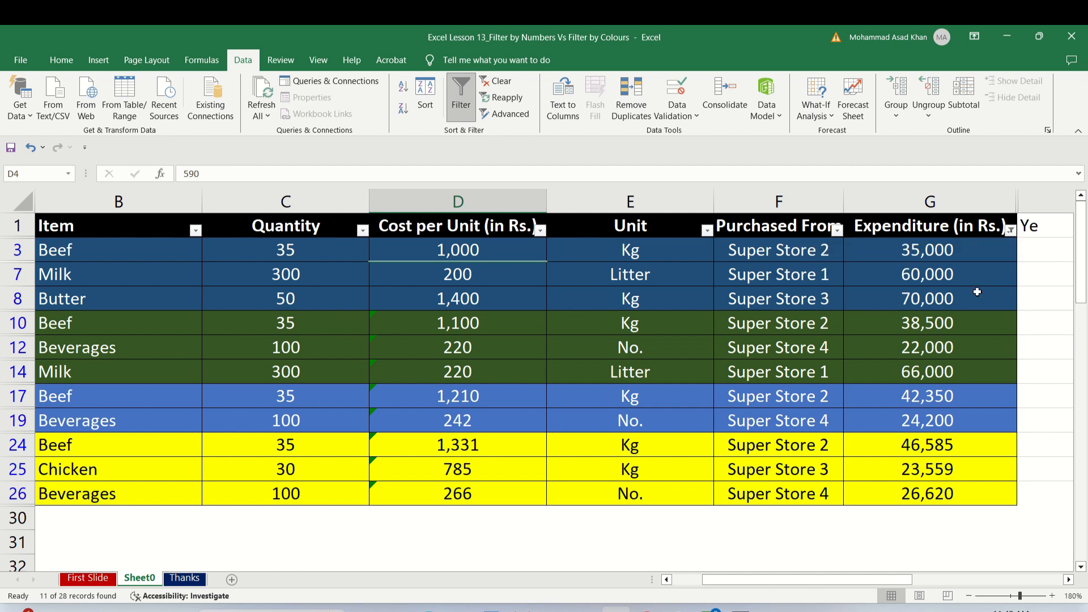
Check the Expenditure (in Rs.) column's active filter and reset all column filters by turning filtering off and on again.
click(1010, 230)
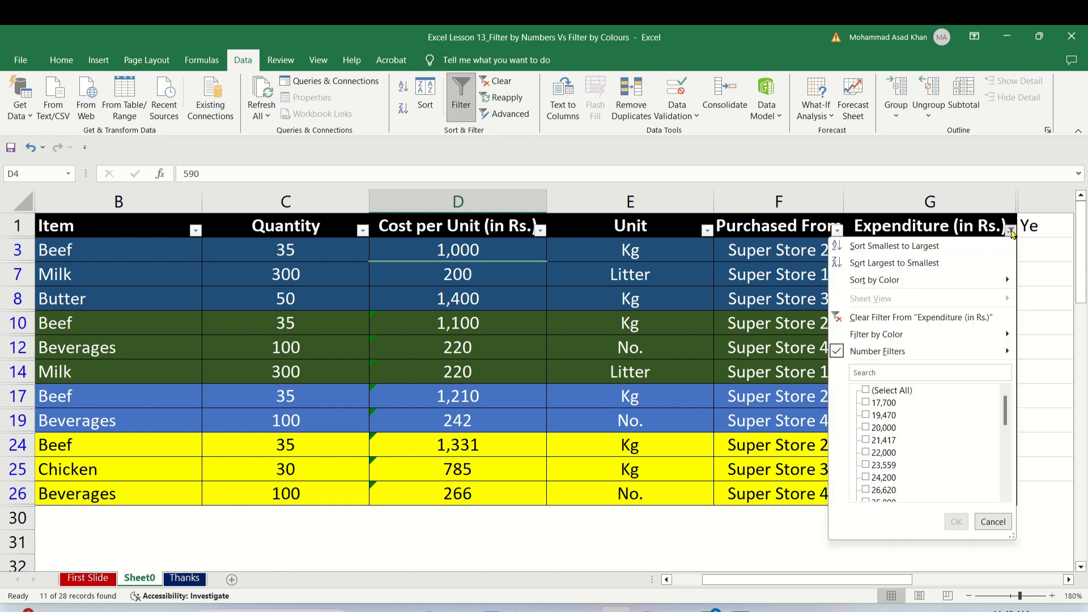
mouse_move(927, 351)
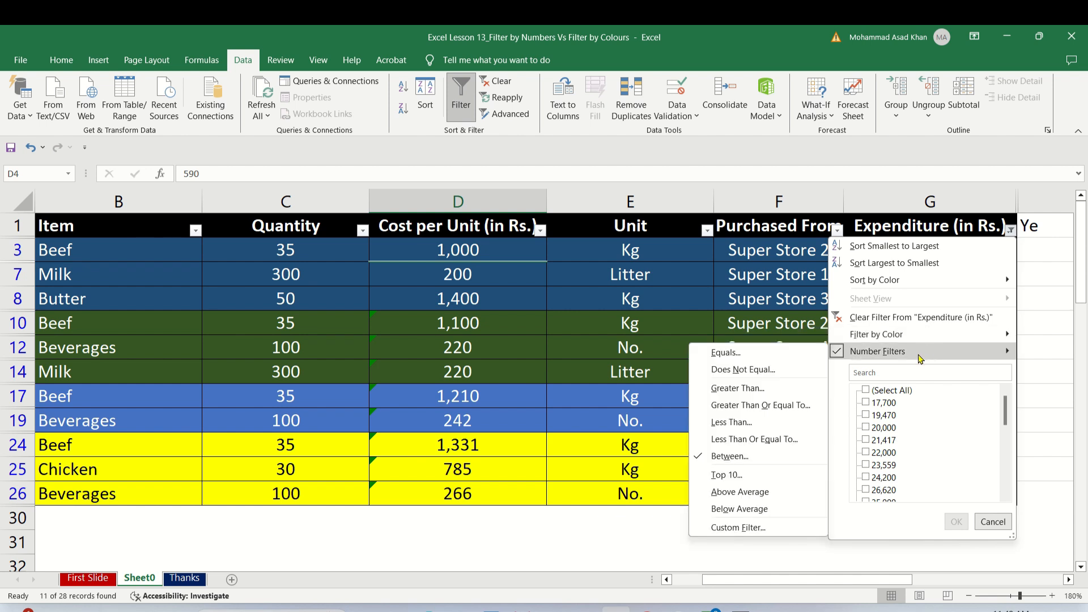
click(1011, 231)
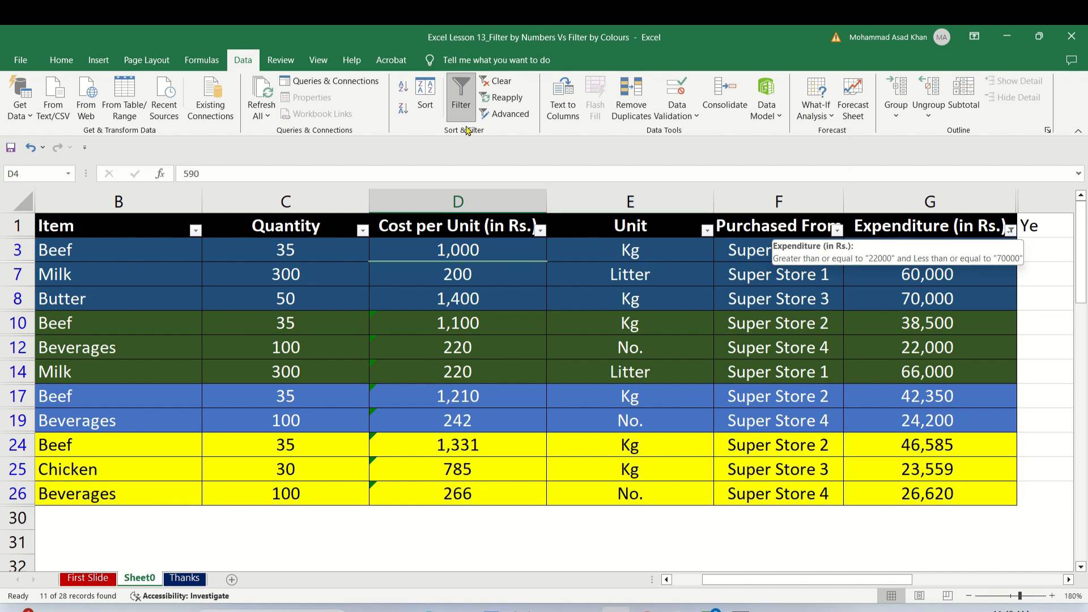
click(459, 111)
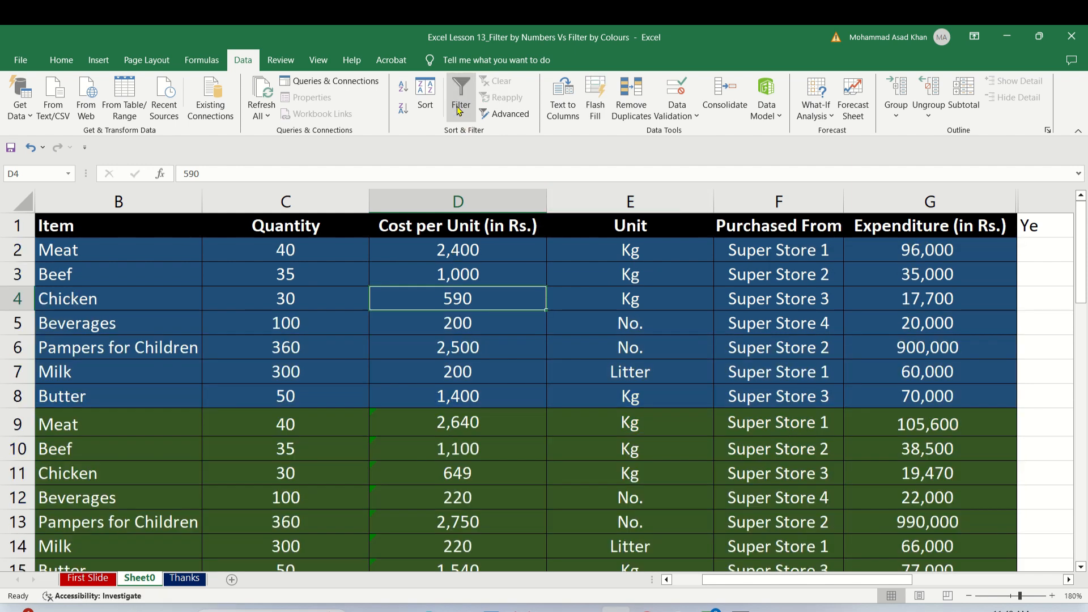
click(459, 110)
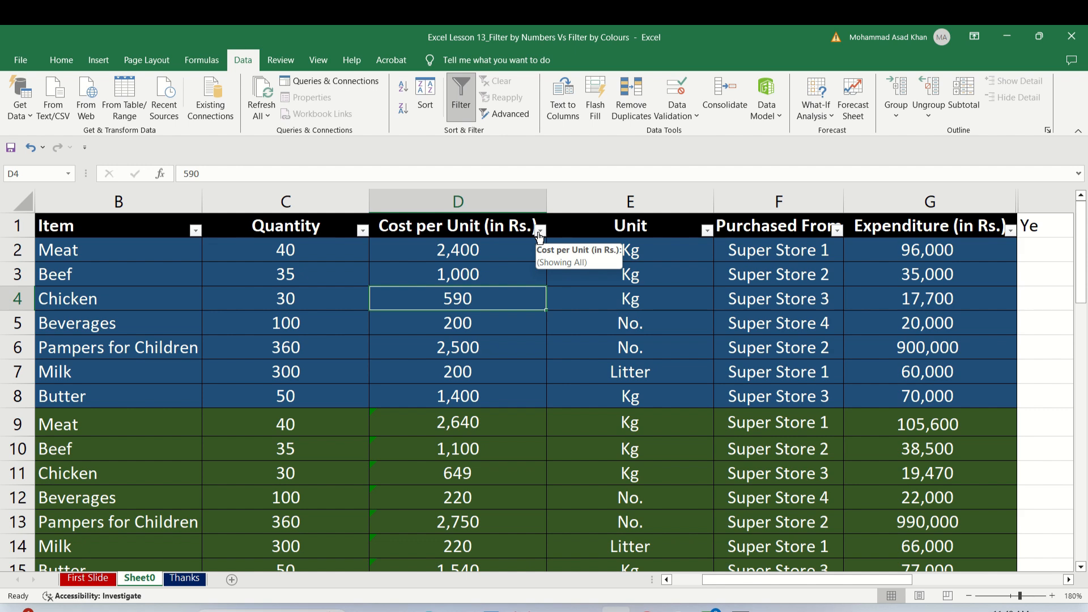
Examine the differently coloured row blocks down the Cost per Unit (in Rs.) column and return to the header row.
click(527, 332)
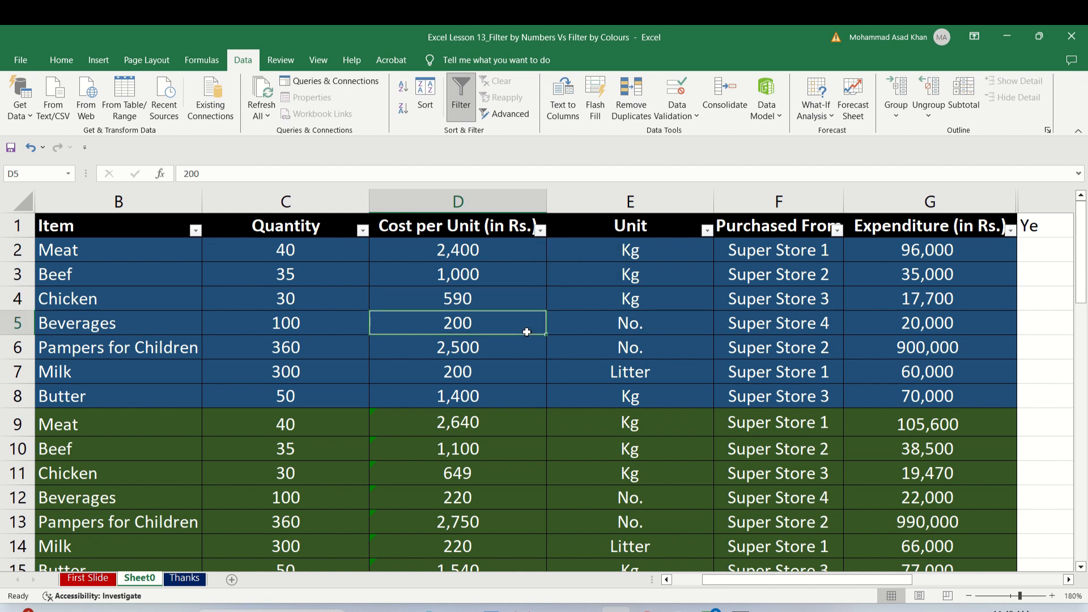
key(Down)
key(Down)
key(Down)
key(Down)
key(Down)
key(Down)
key(Down)
key(Down)
key(Down)
key(Down)
key(Down)
key(Down)
key(Down)
key(Down)
key(Down)
key(Down)
key(Down)
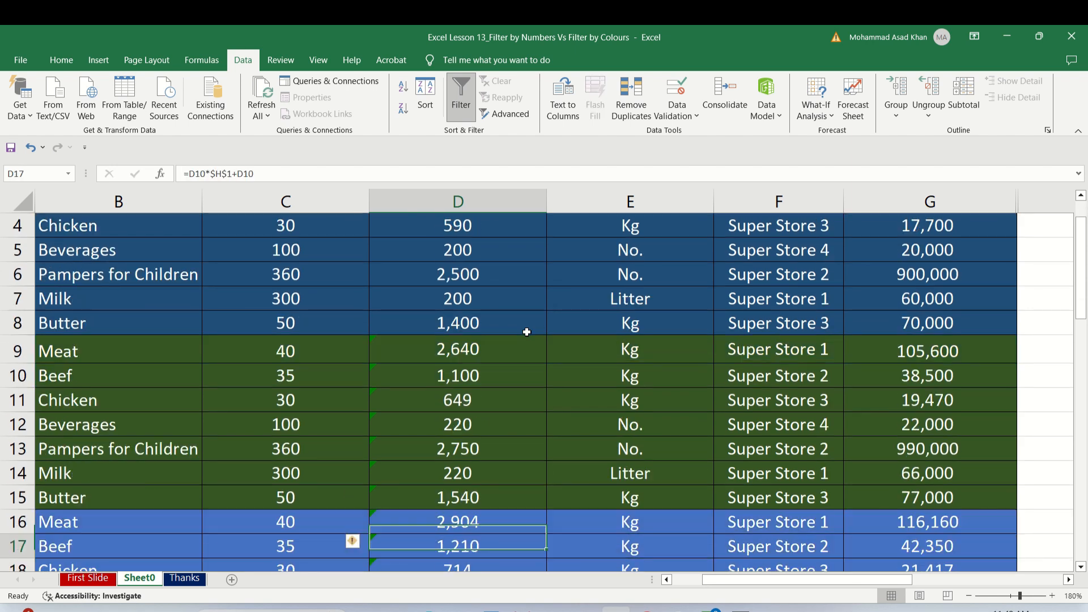
key(Up)
key(Up)
key(Up)
key(Up)
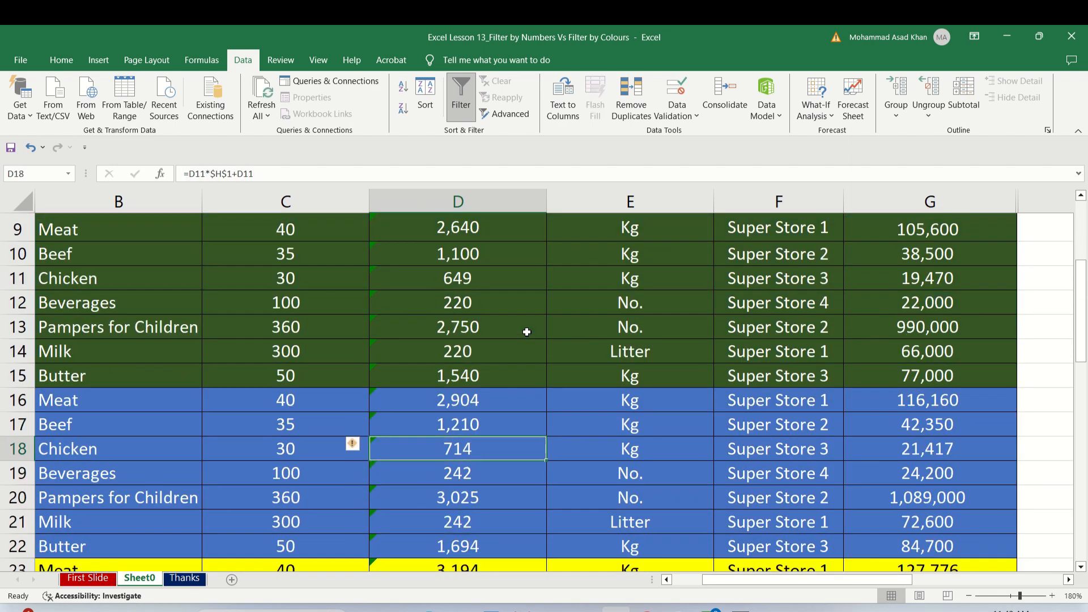
key(Down)
key(Down)
key(Down)
key(Down)
key(Down)
key(Down)
key(Down)
key(Down)
key(Down)
key(Down)
key(Down)
key(Down)
key(Up)
key(Up)
key(Up)
key(Up)
key(Up)
key(Up)
key(Up)
key(Up)
key(Up)
key(Up)
key(Up)
key(Up)
key(Up)
key(Up)
key(Up)
key(Up)
key(Up)
key(Up)
key(Up)
key(Up)
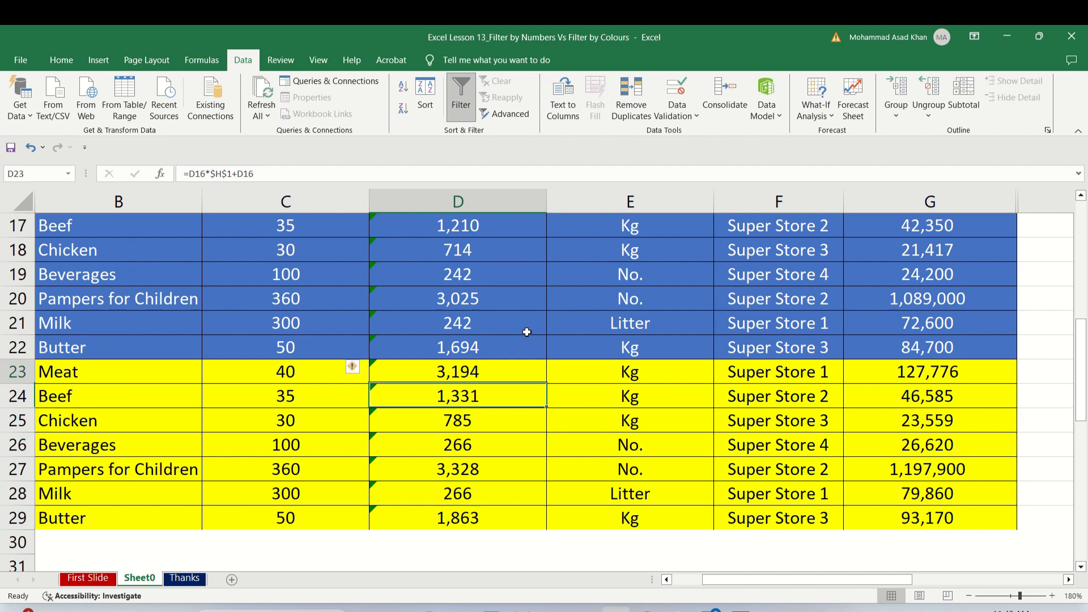
key(Up)
key(Up)
key(Up)
key(Up)
key(Up)
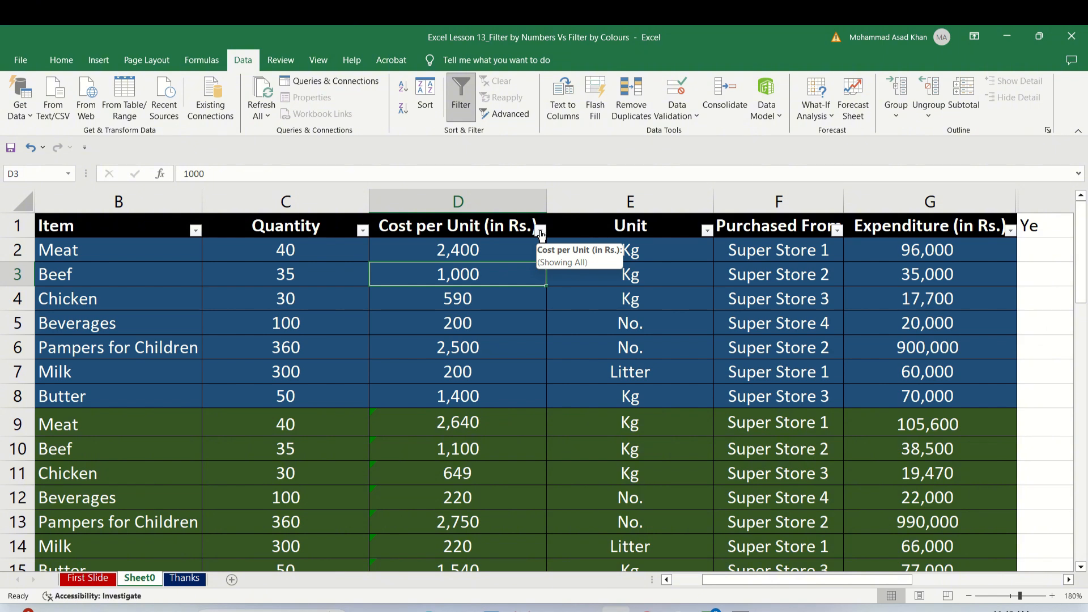
Review the colour choices for the Cost per Unit (in Rs.) column and filter it by the yellow cell colour.
click(540, 230)
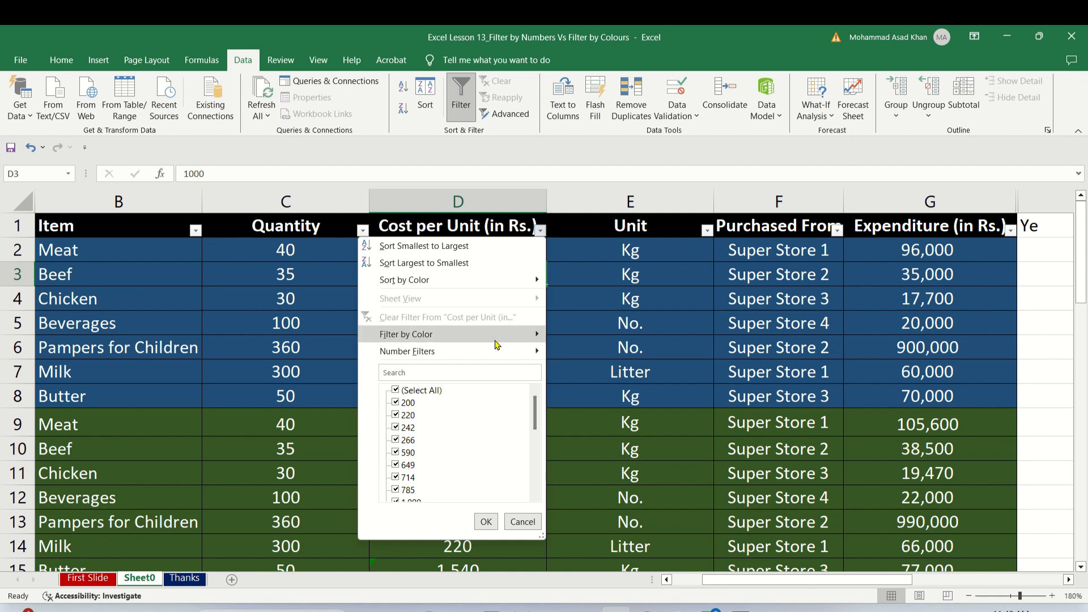
mouse_move(491, 357)
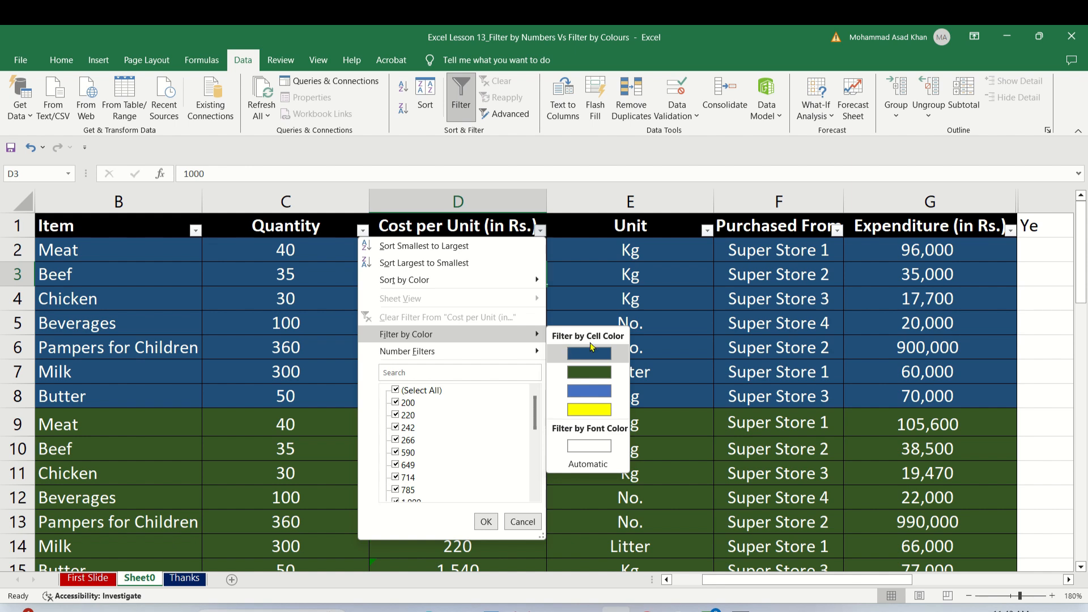
click(586, 294)
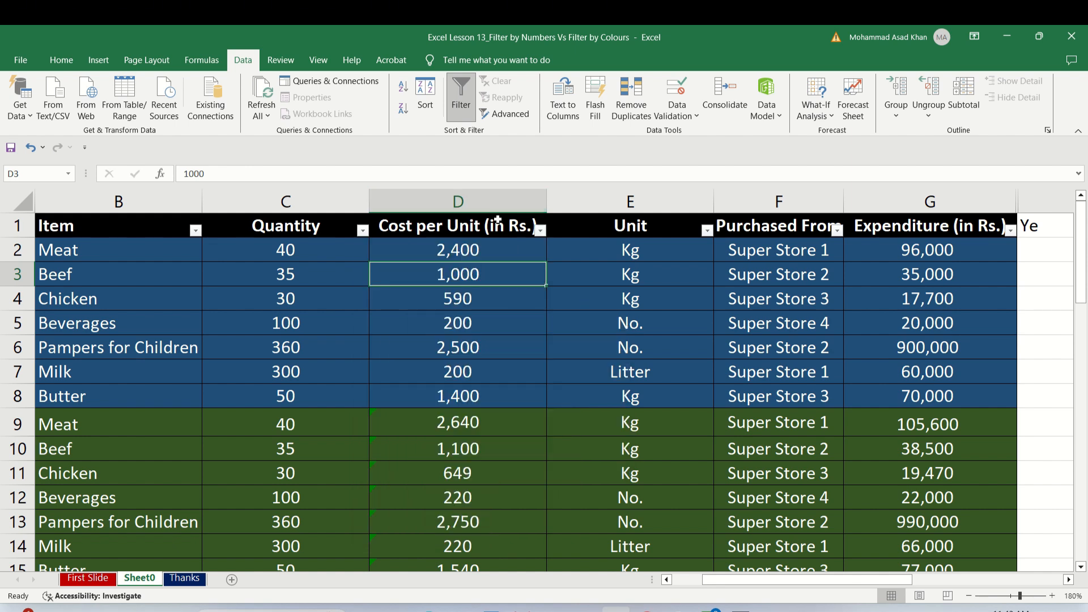
click(540, 230)
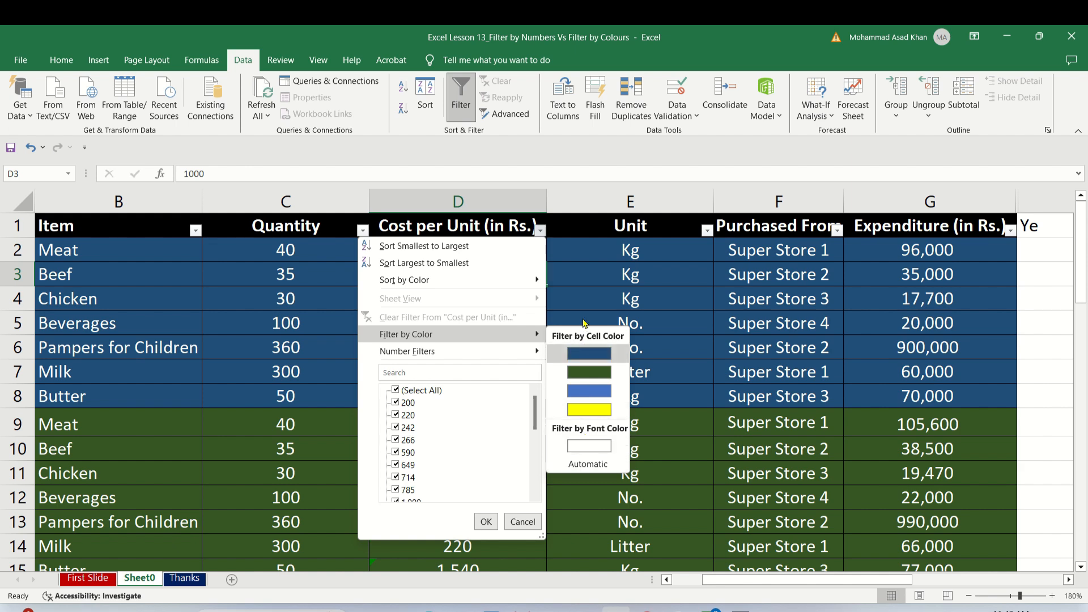
click(574, 410)
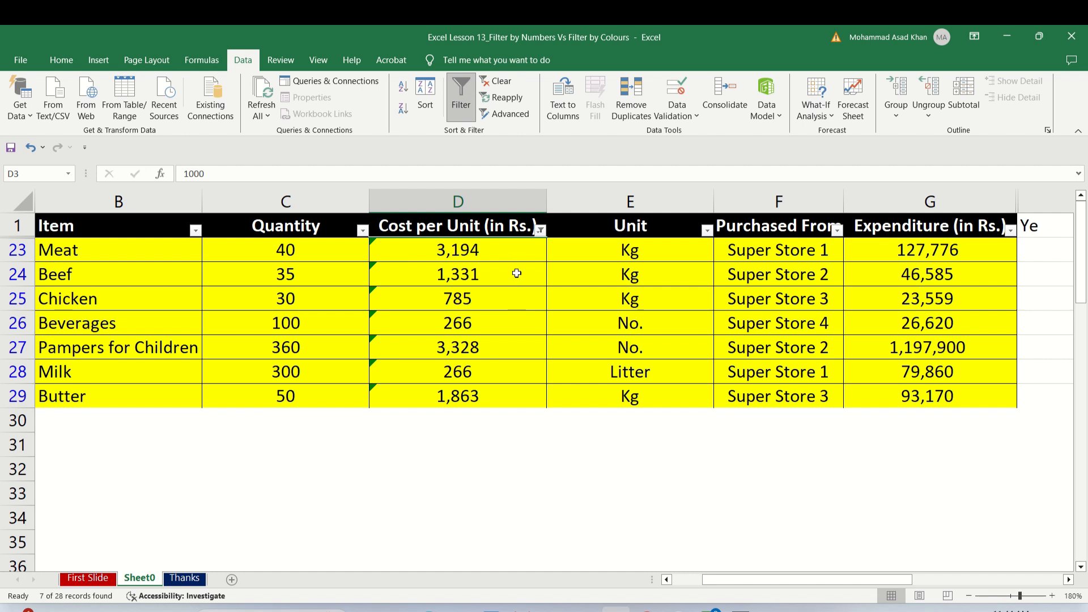
Switch the Cost per Unit (in Rs.) filter to the dark blue cell colour and recheck the colour choices.
click(540, 230)
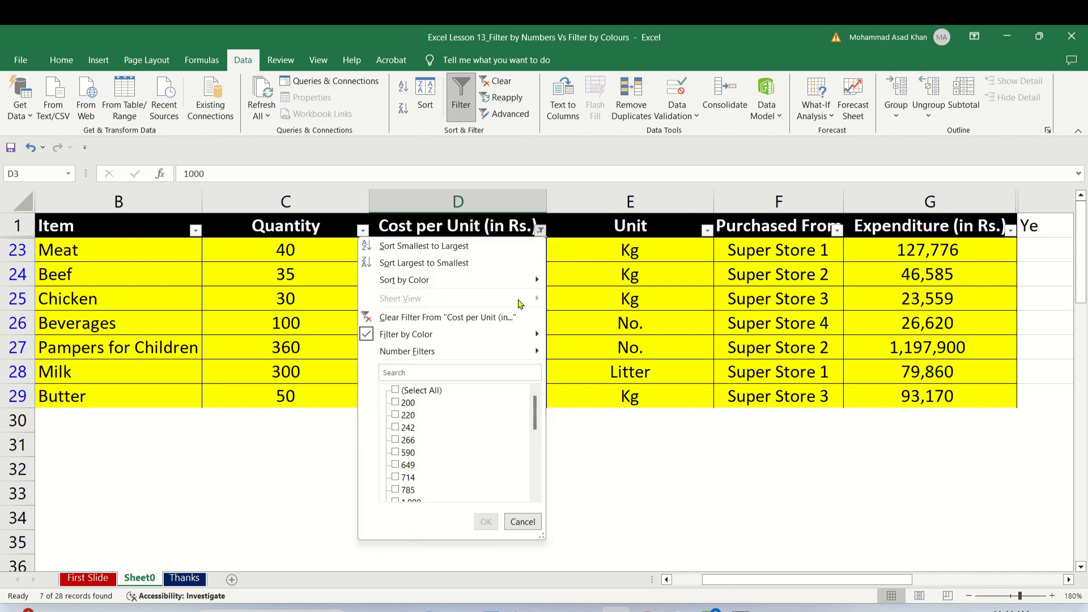
mouse_move(511, 331)
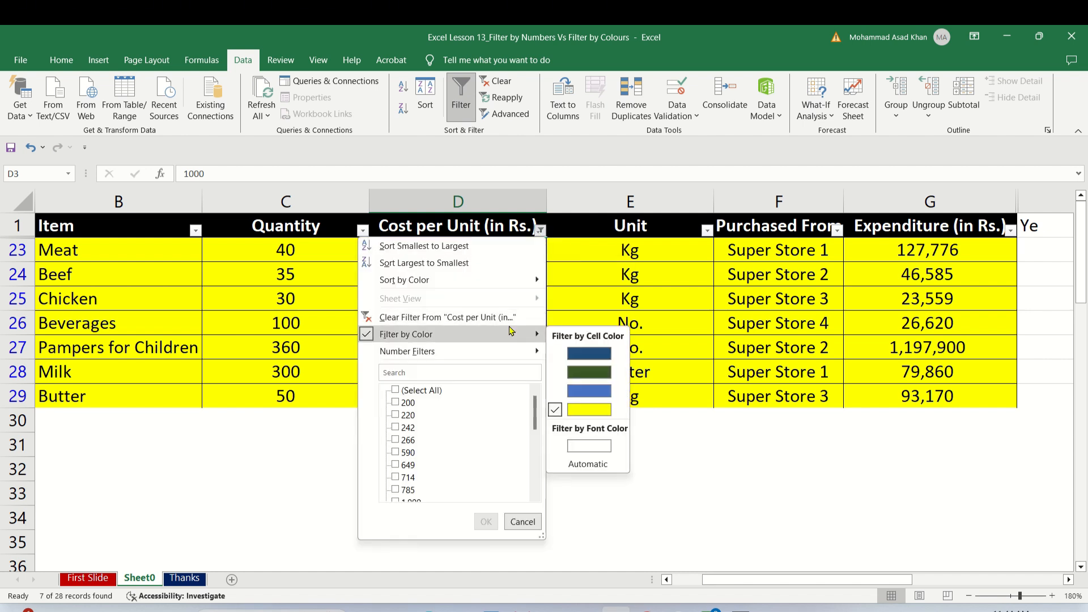
click(562, 353)
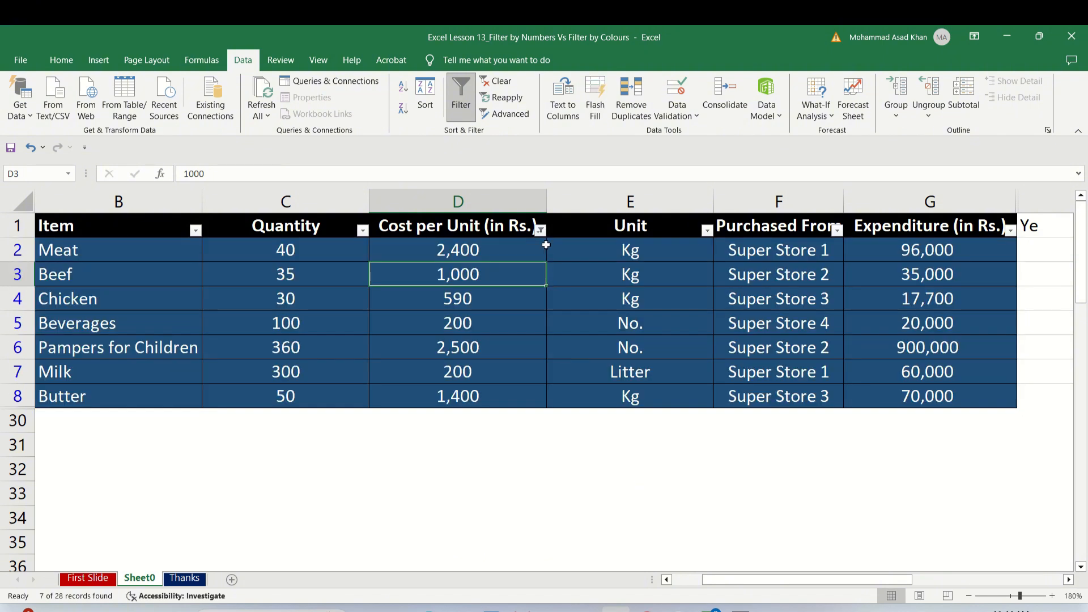
click(540, 230)
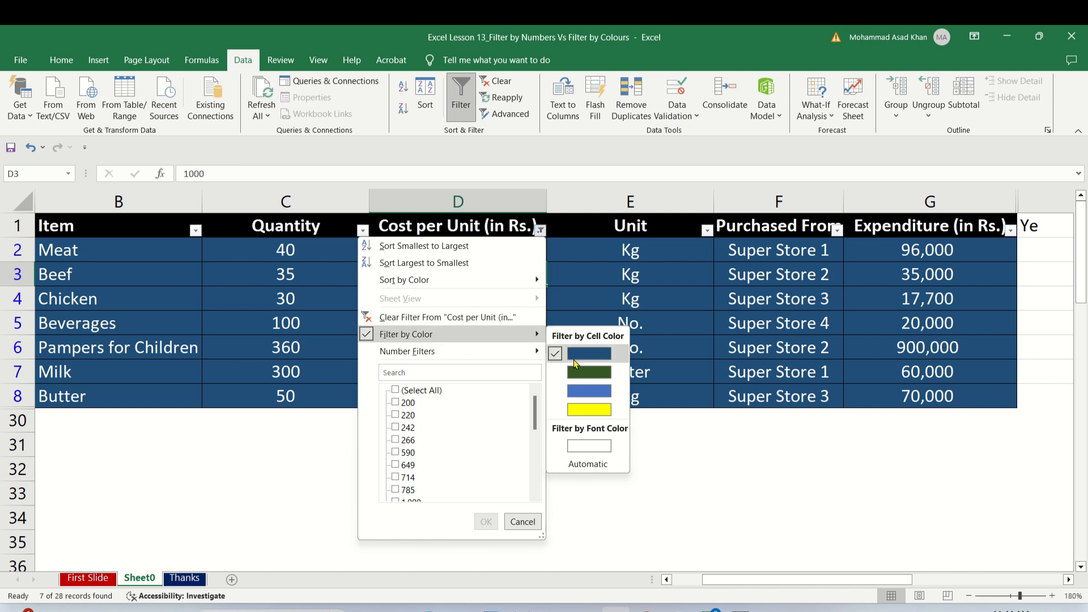
click(586, 262)
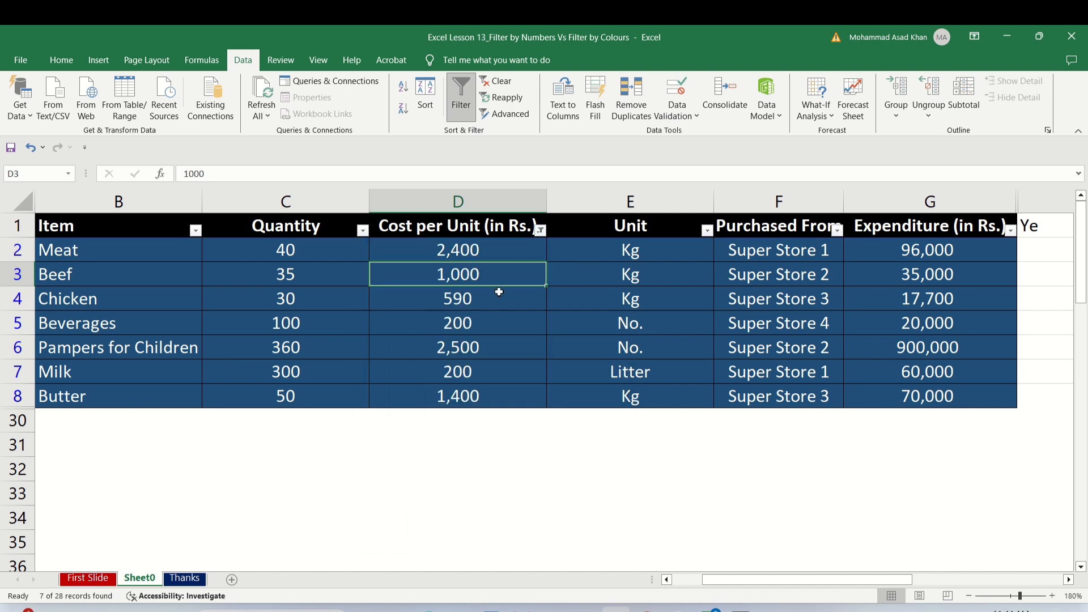
Filter the Cost per Unit (in Rs.) column by the Automatic font colour.
click(540, 230)
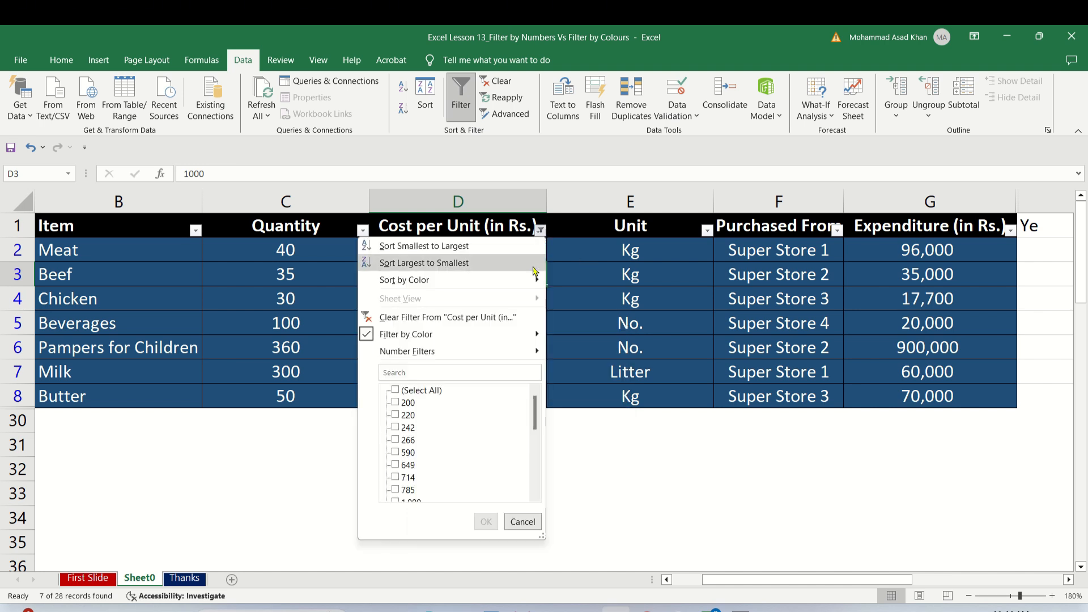
mouse_move(519, 336)
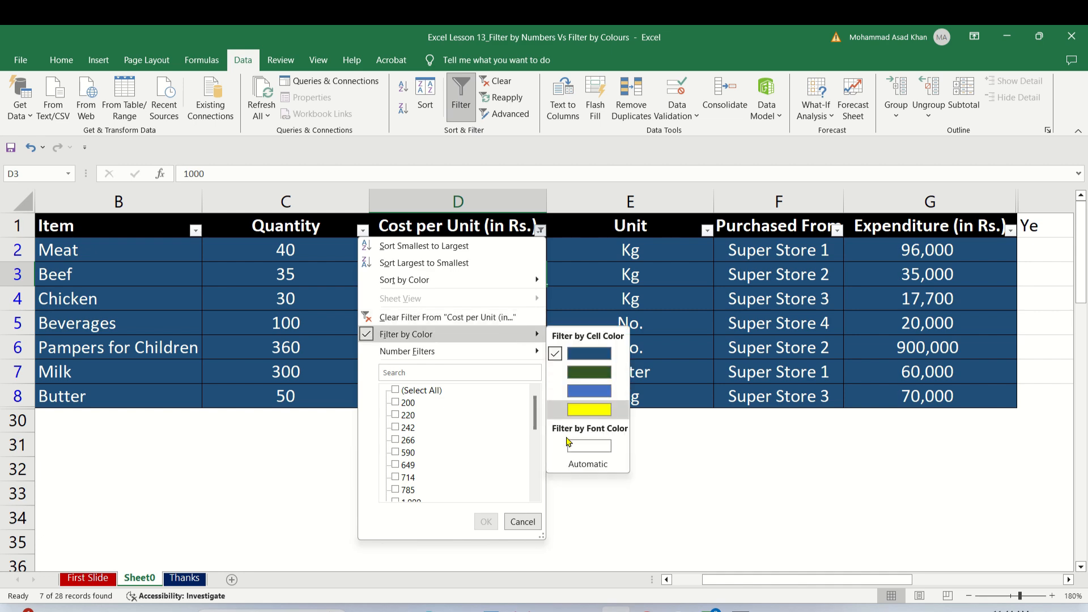
click(569, 460)
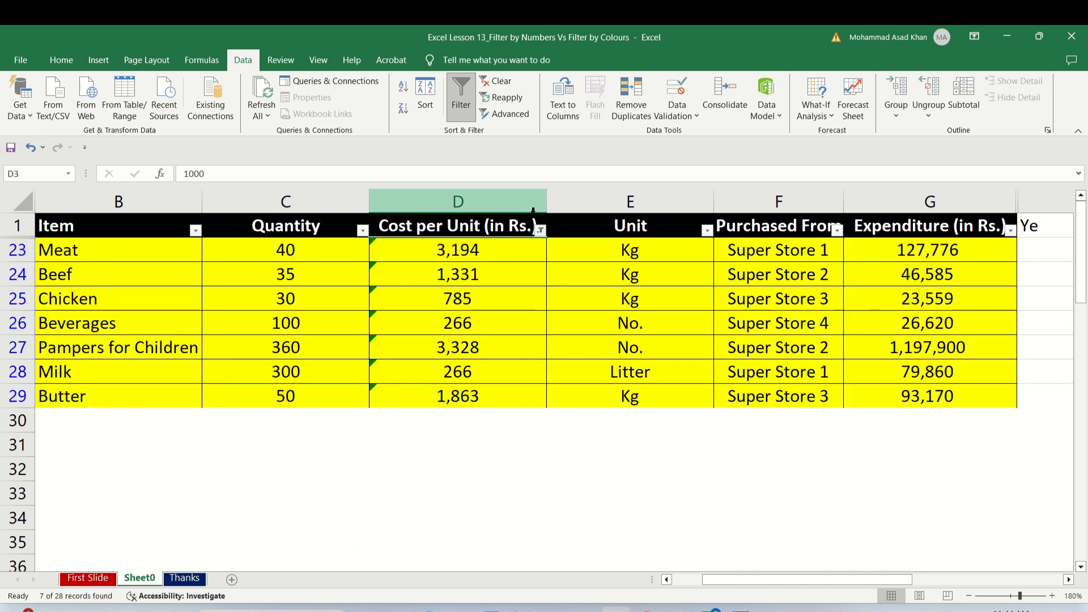
Remove the Automatic font colour filter from the Cost per Unit (in Rs.) column.
click(541, 230)
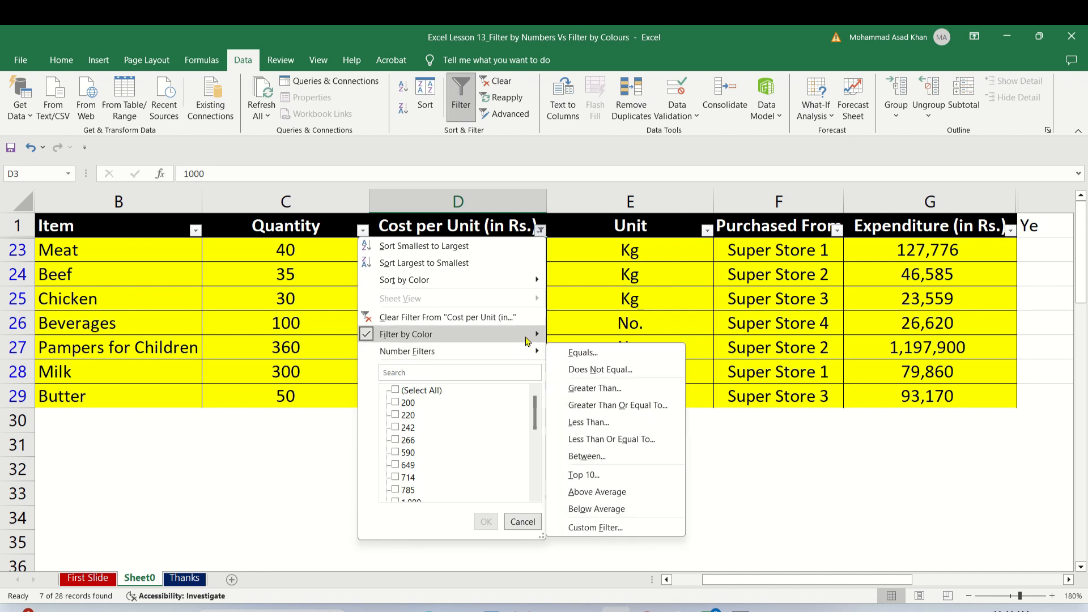
mouse_move(532, 335)
click(582, 462)
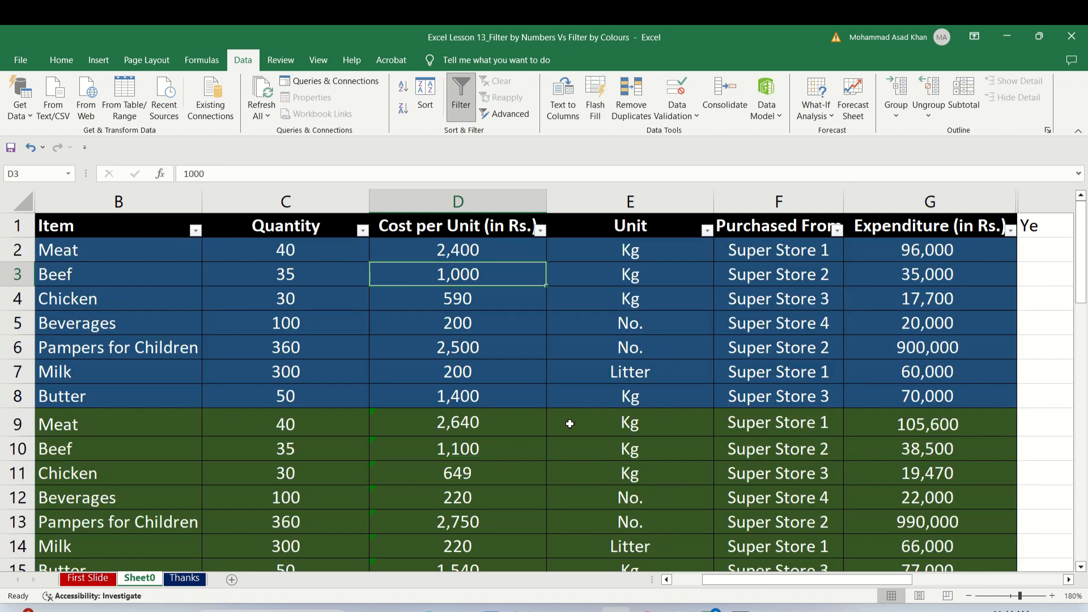
Set the font colour of the Beef cost per unit in cell D10 to red.
click(518, 323)
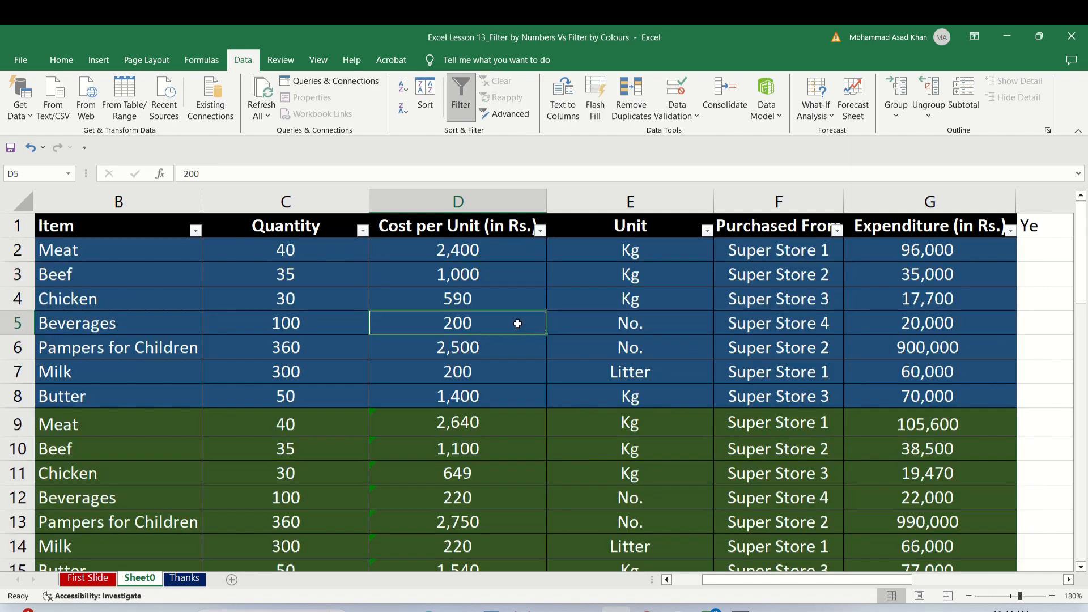
key(Up)
key(Up)
key(Up)
key(Down)
key(Down)
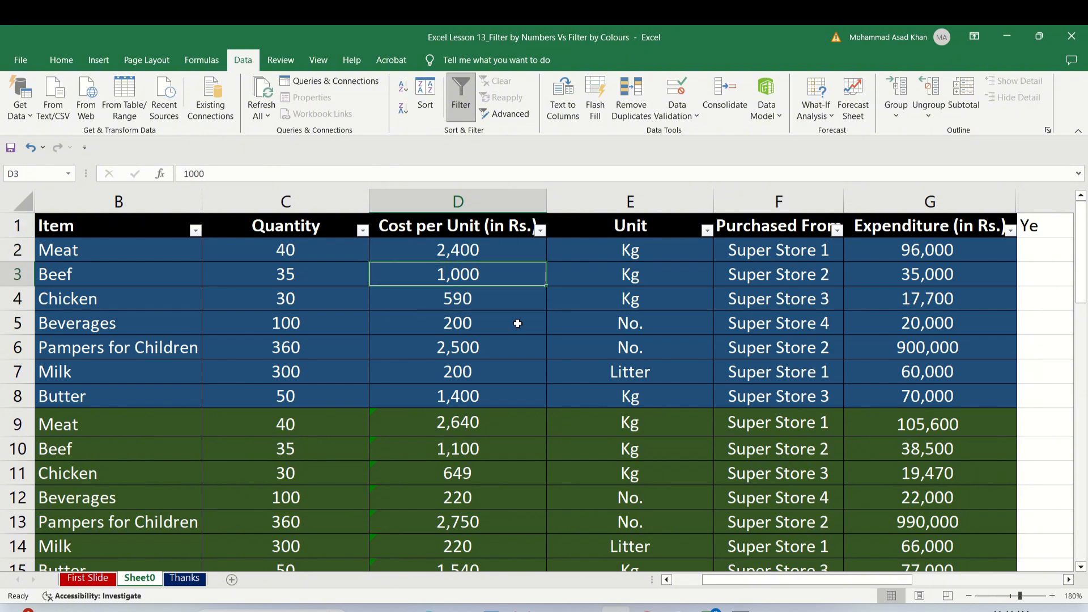
key(Down)
key(Down)
key(Down)
key(Down)
key(Down)
key(Down)
key(Down)
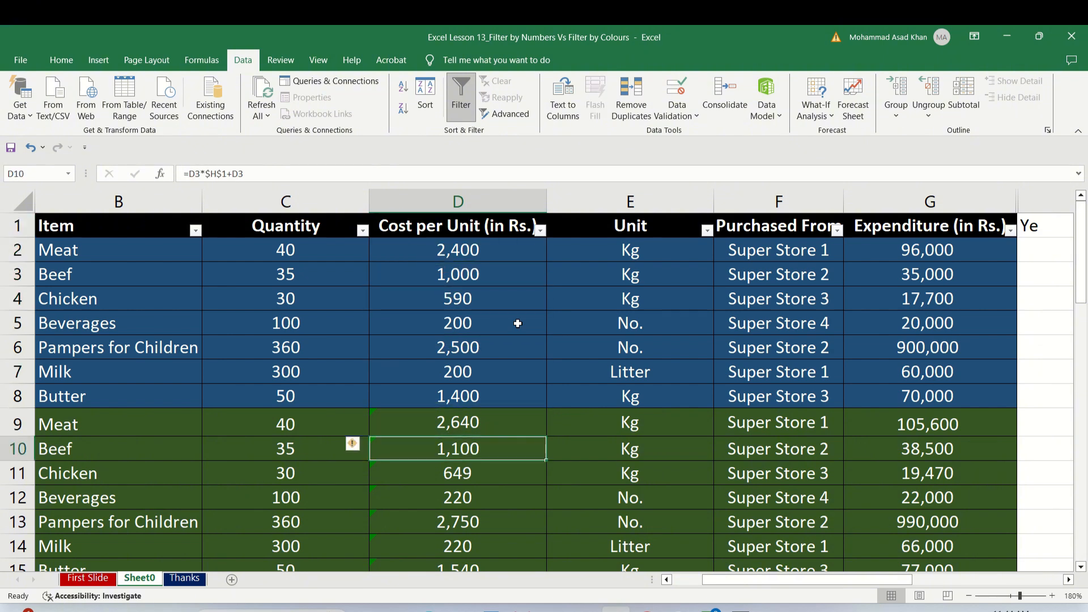
click(61, 60)
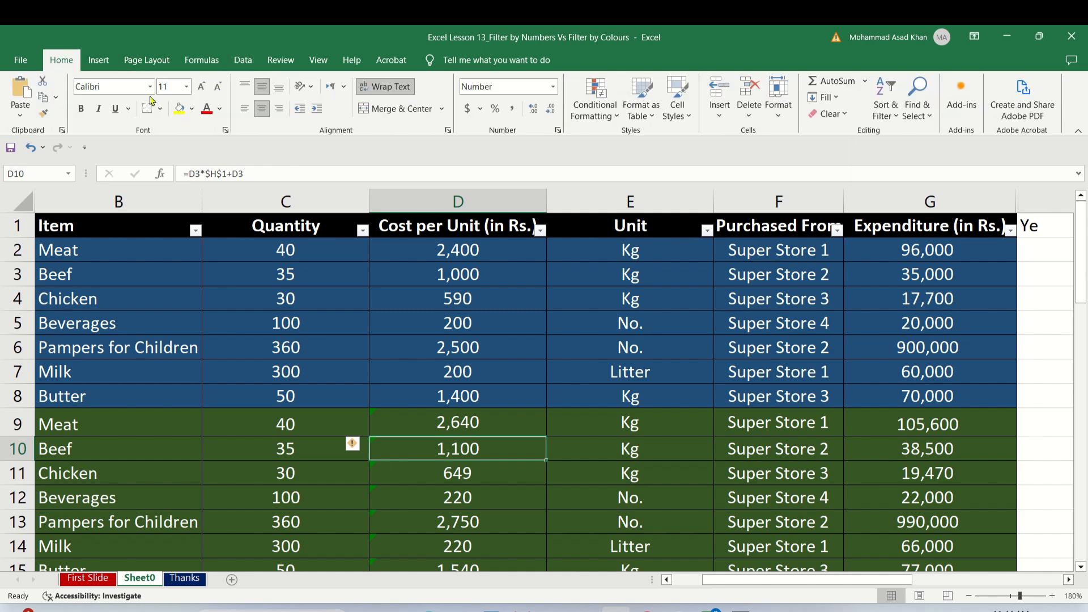
click(207, 111)
Set the font colour of the Pampers for Children cost per unit in cell D13 to yellow.
key(Down)
key(Down)
key(Down)
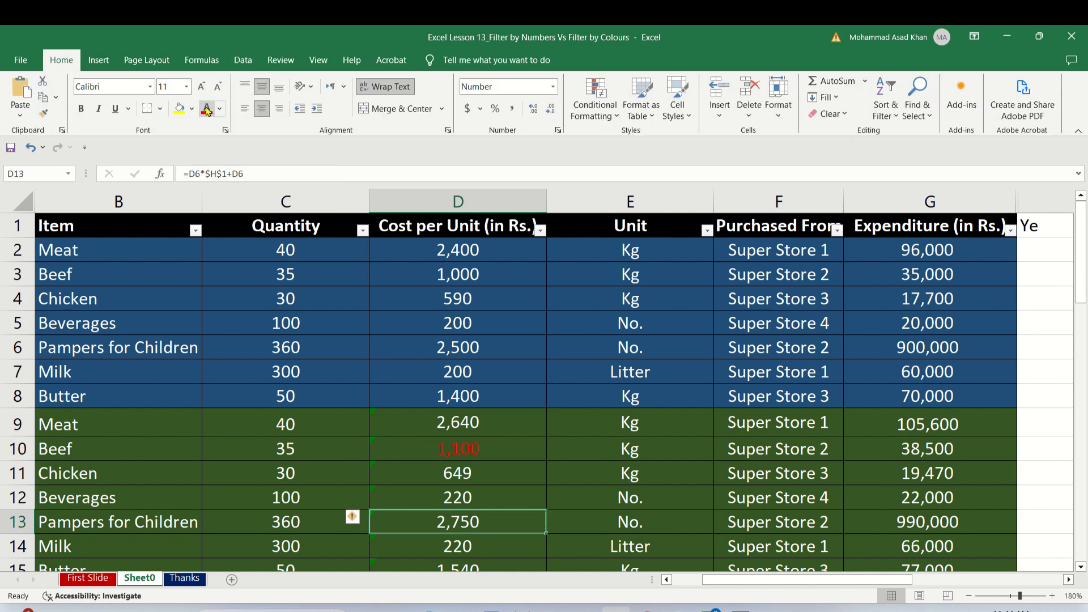
click(220, 112)
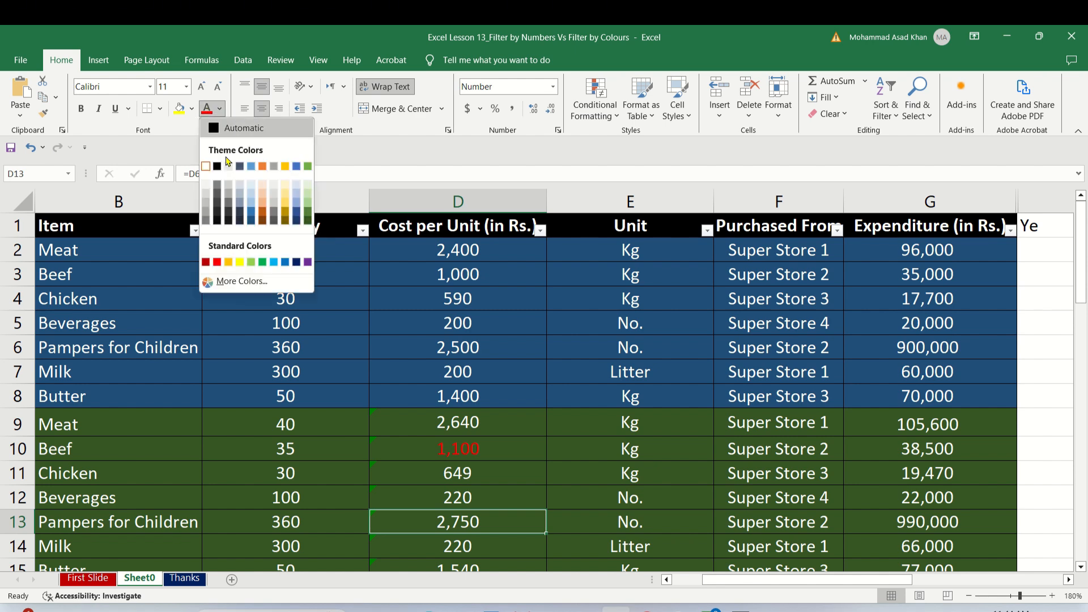
click(239, 261)
Filter the Cost per Unit (in Rs.) column by the red font colour.
scroll(237, 259, down, 1)
key(Up)
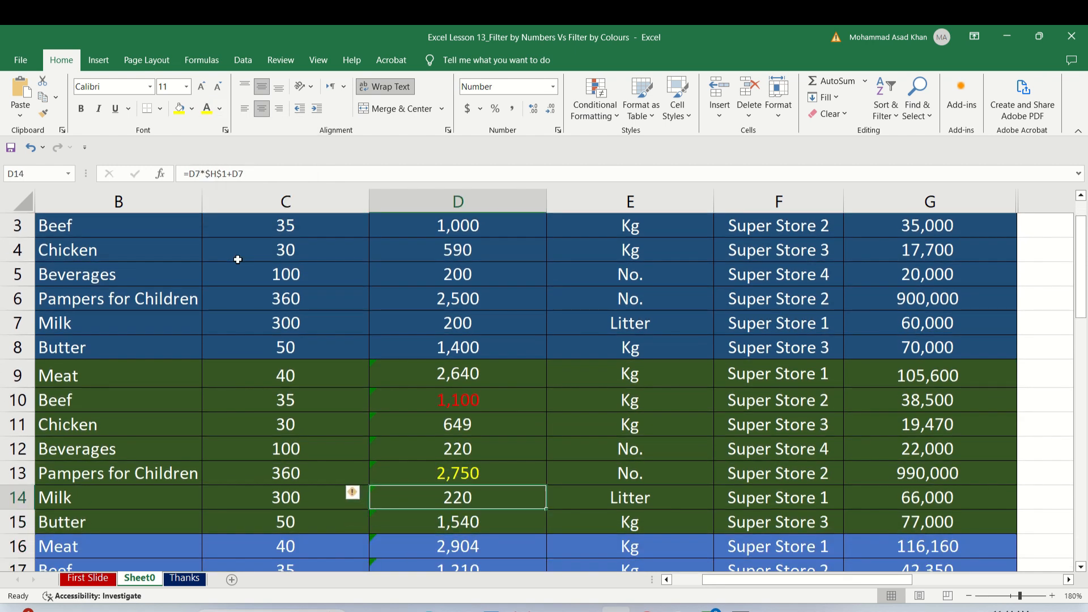
key(Up)
key(Up)
key(Up)
key(Up)
key(Up)
key(Up)
key(Up)
key(Up)
key(Up)
key(Up)
key(Up)
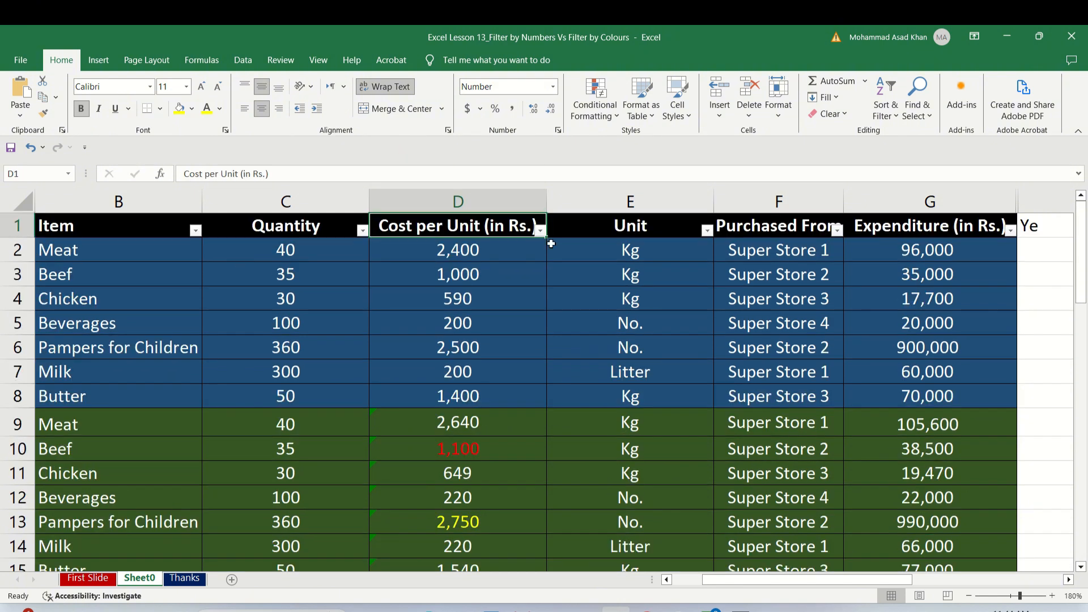
click(541, 229)
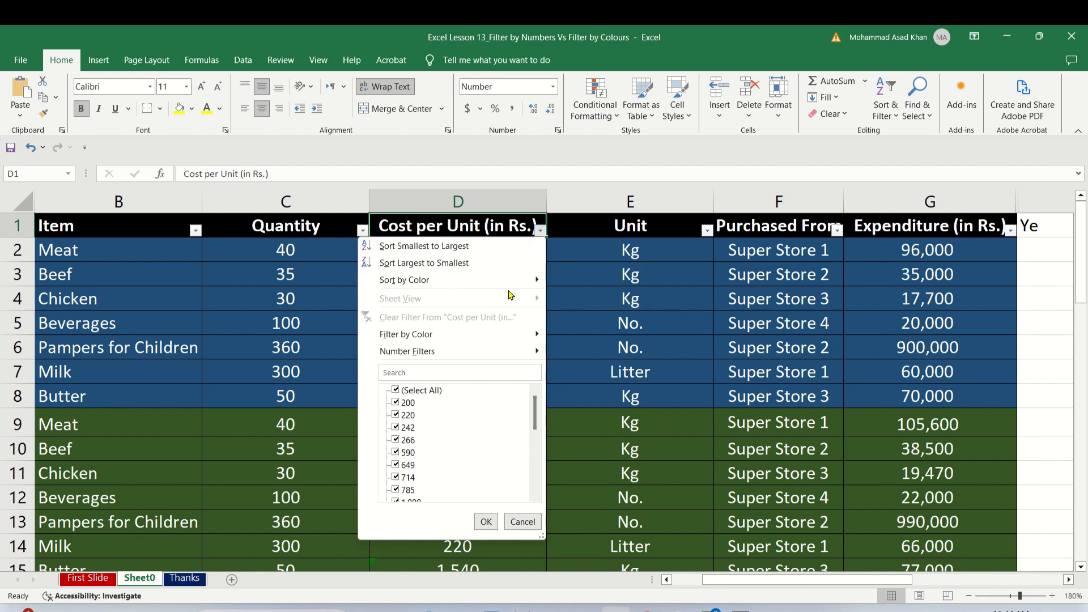
mouse_move(507, 340)
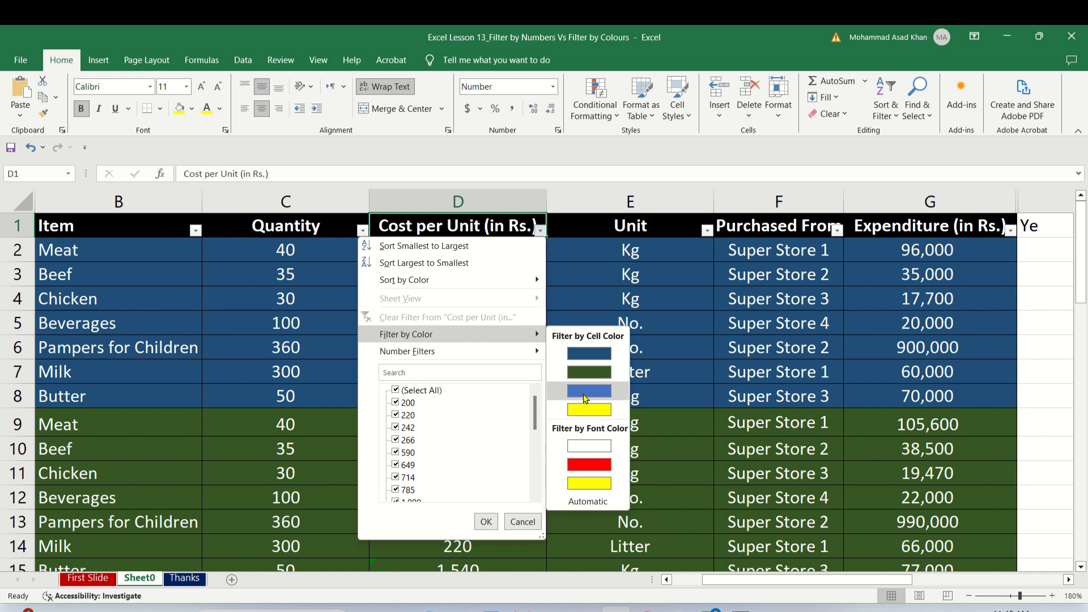
click(589, 464)
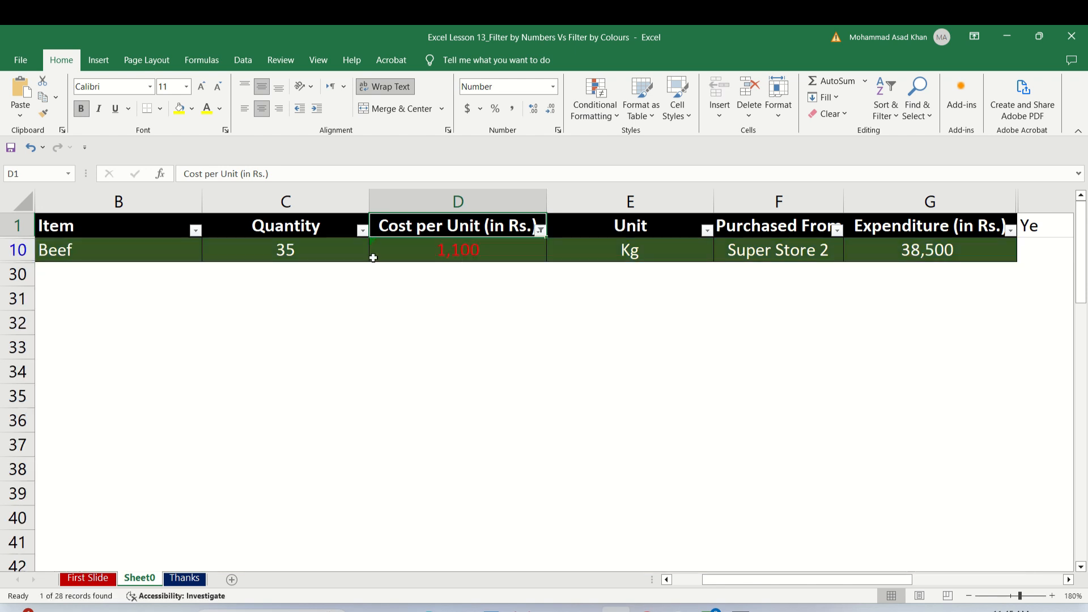
Switch the Cost per Unit (in Rs.) filter to the yellow font colour, followed by the Automatic font colour.
click(541, 231)
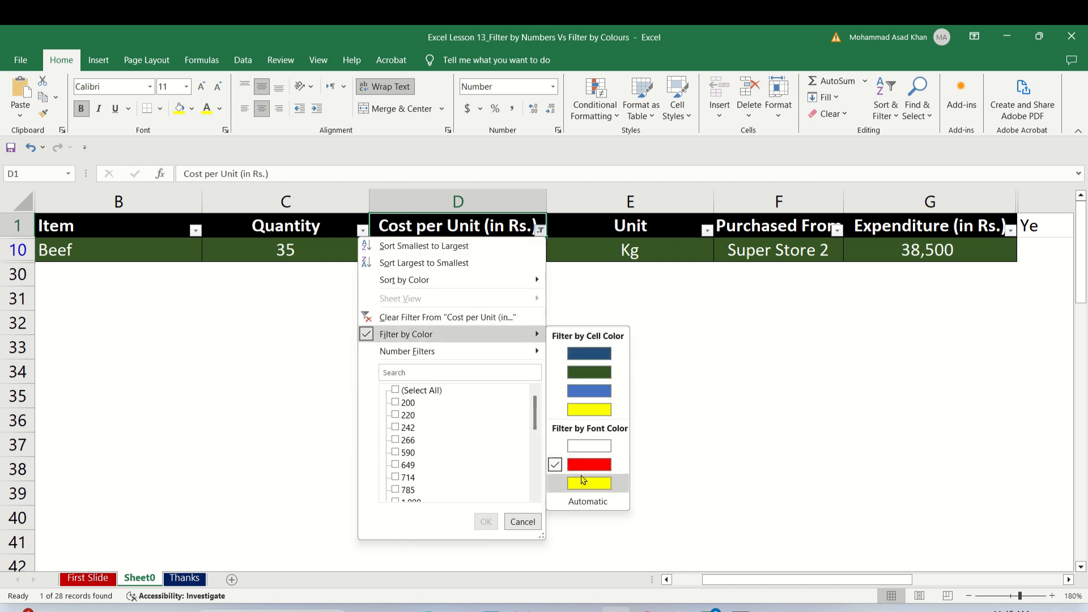
click(582, 481)
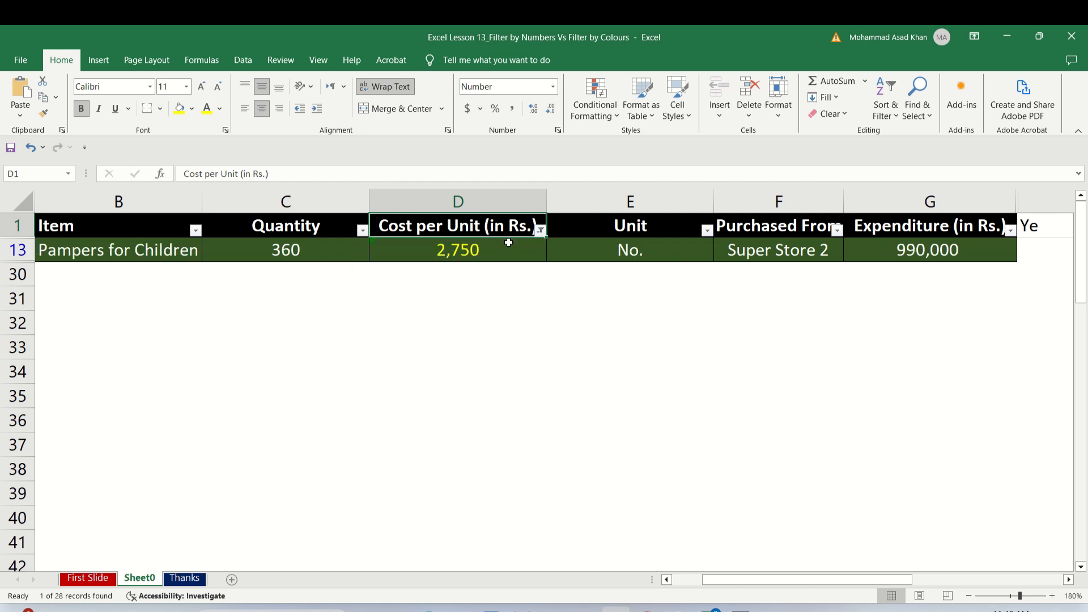
click(541, 230)
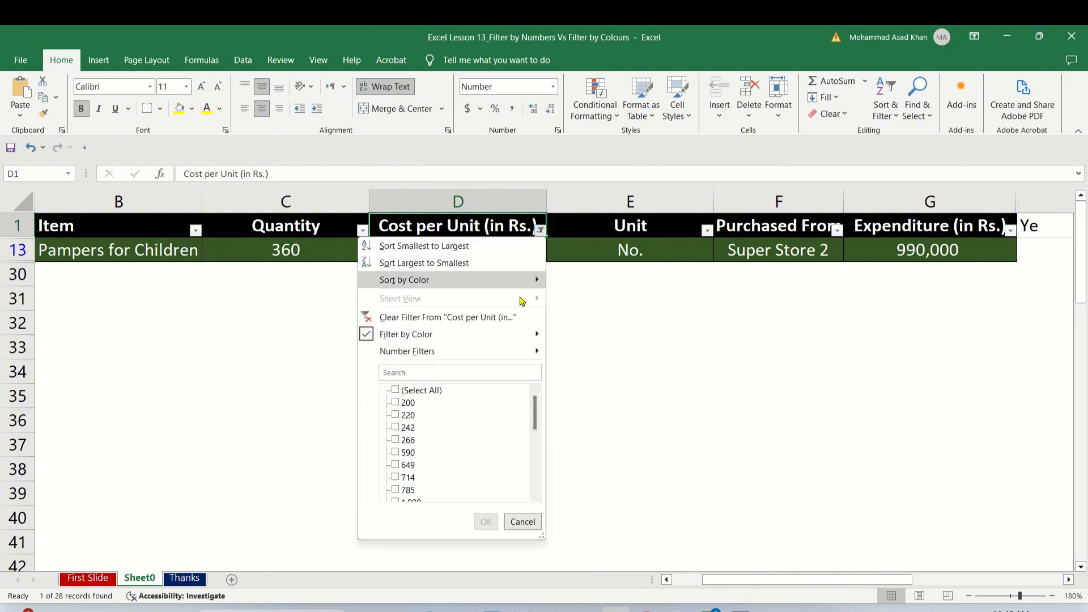
mouse_move(501, 336)
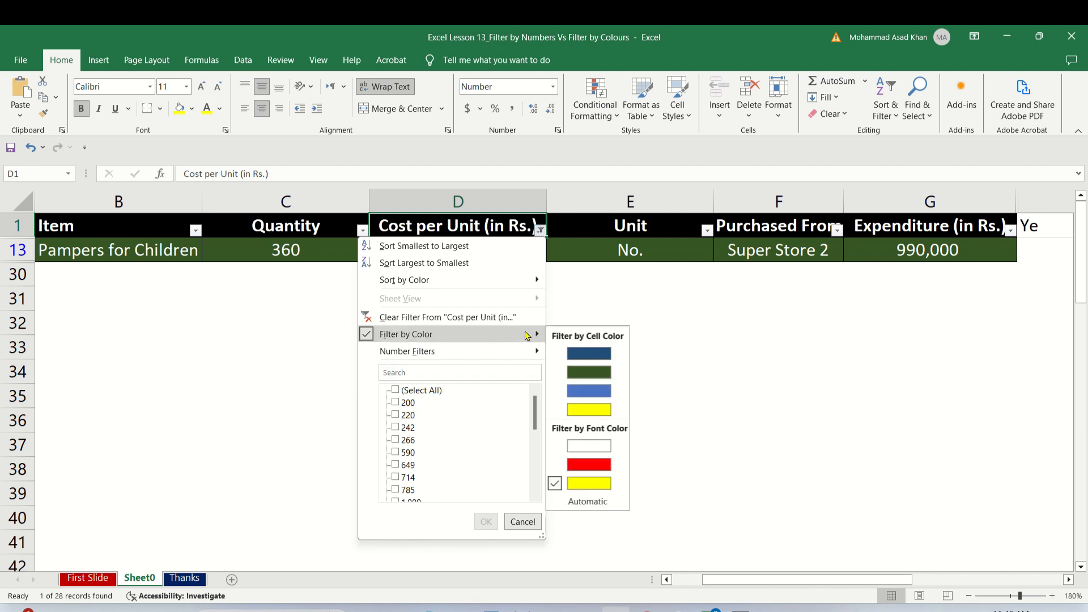
click(588, 502)
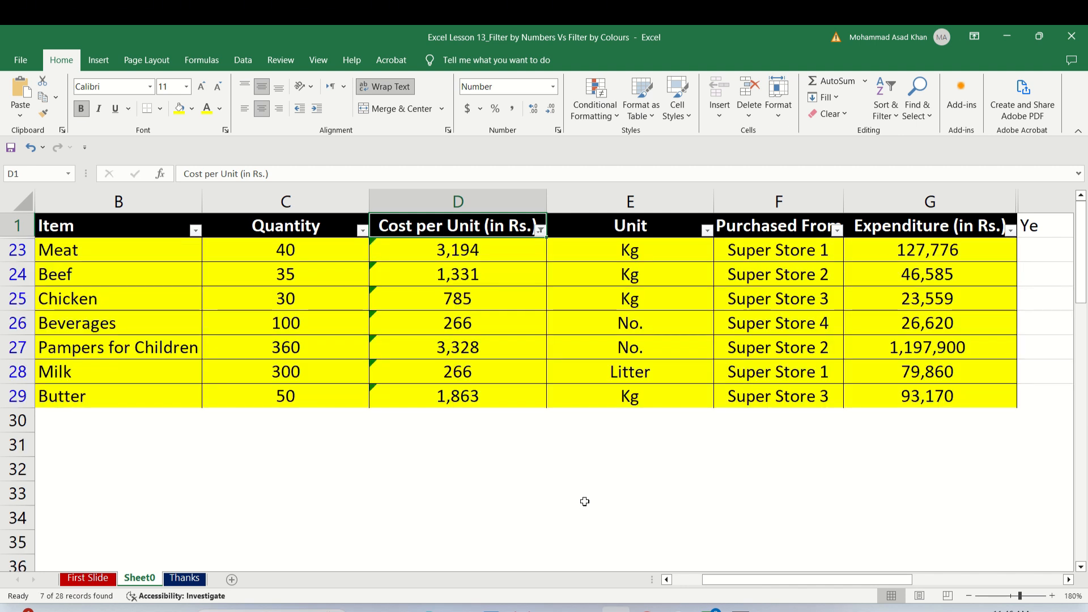
Turn filtering off and on again for the table to clear the font colour filter.
click(540, 229)
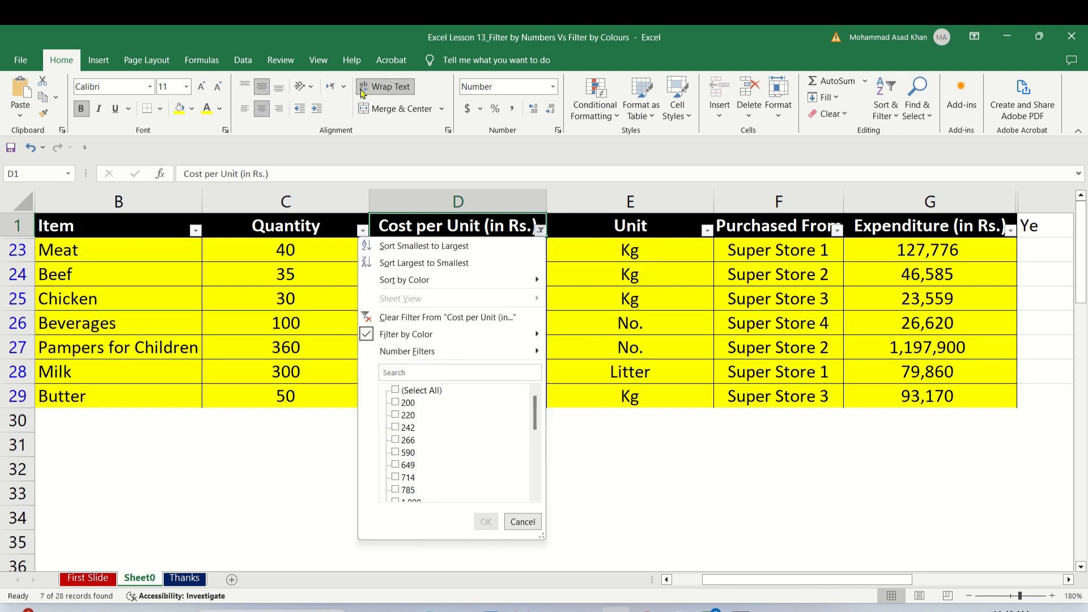
click(239, 61)
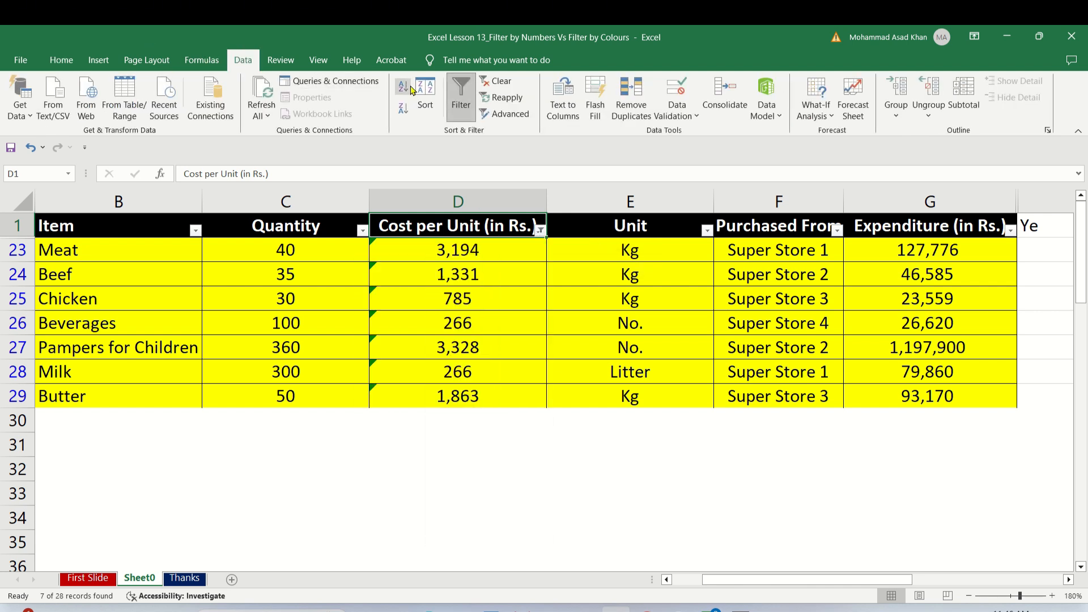
click(460, 97)
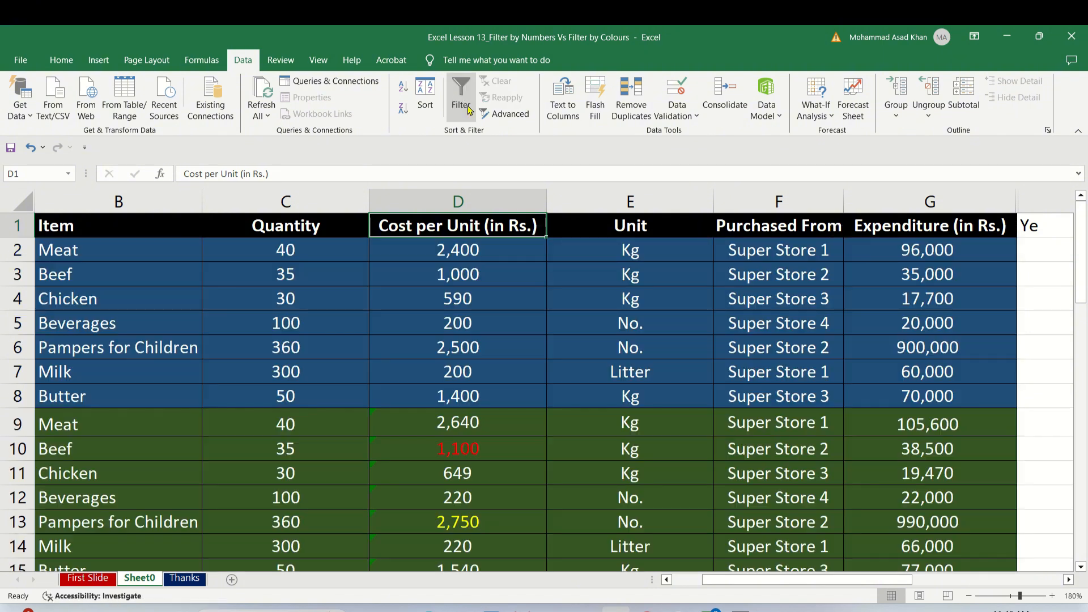
click(464, 105)
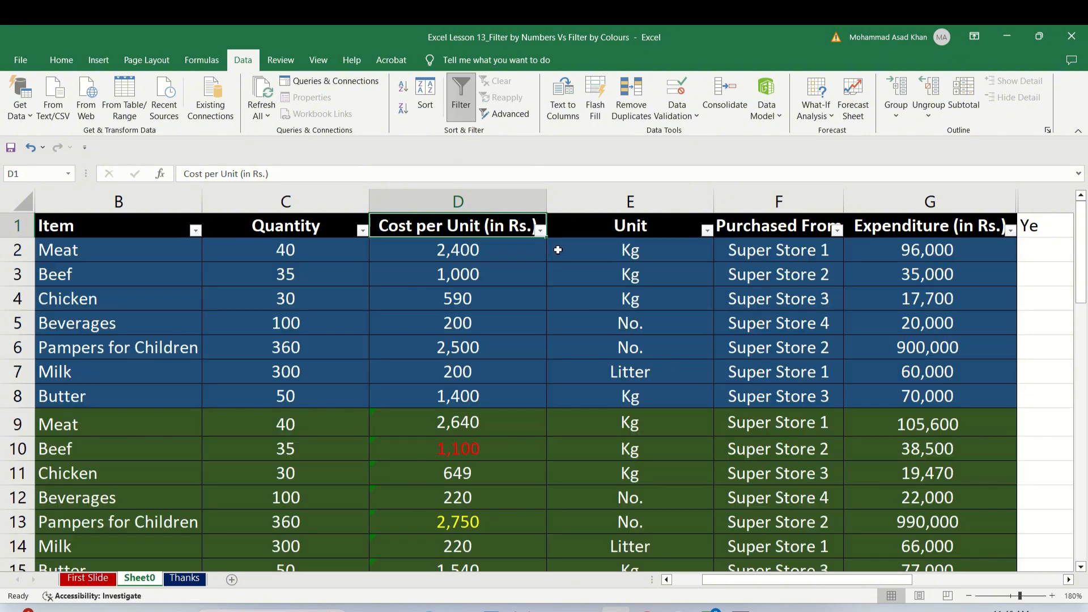
Filter the Cost per Unit (in Rs.) column to only the values 200, 266 and 714.
click(540, 230)
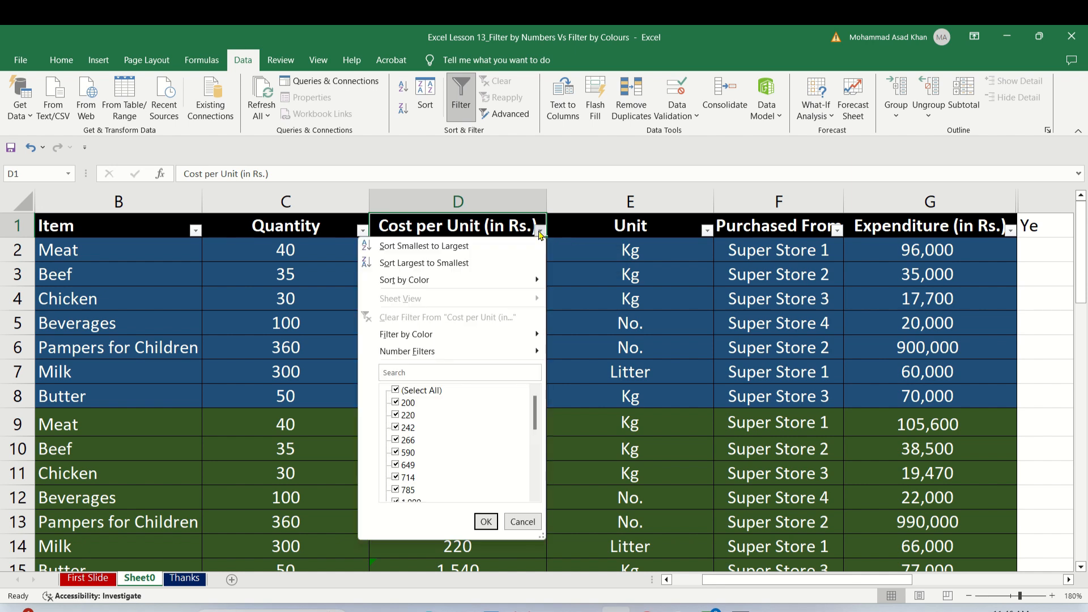
click(397, 391)
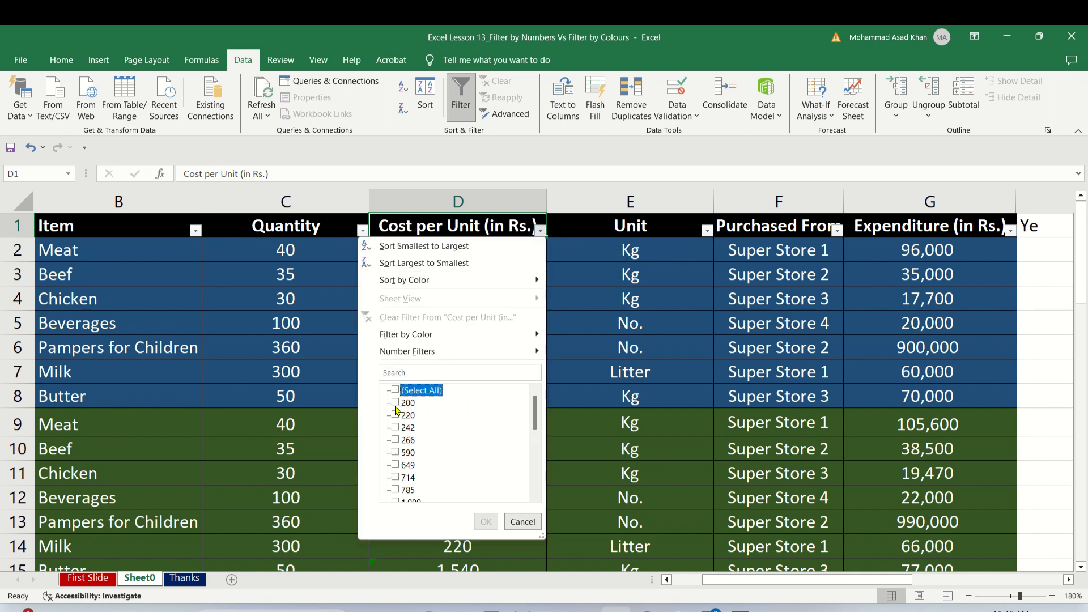
click(395, 403)
click(395, 440)
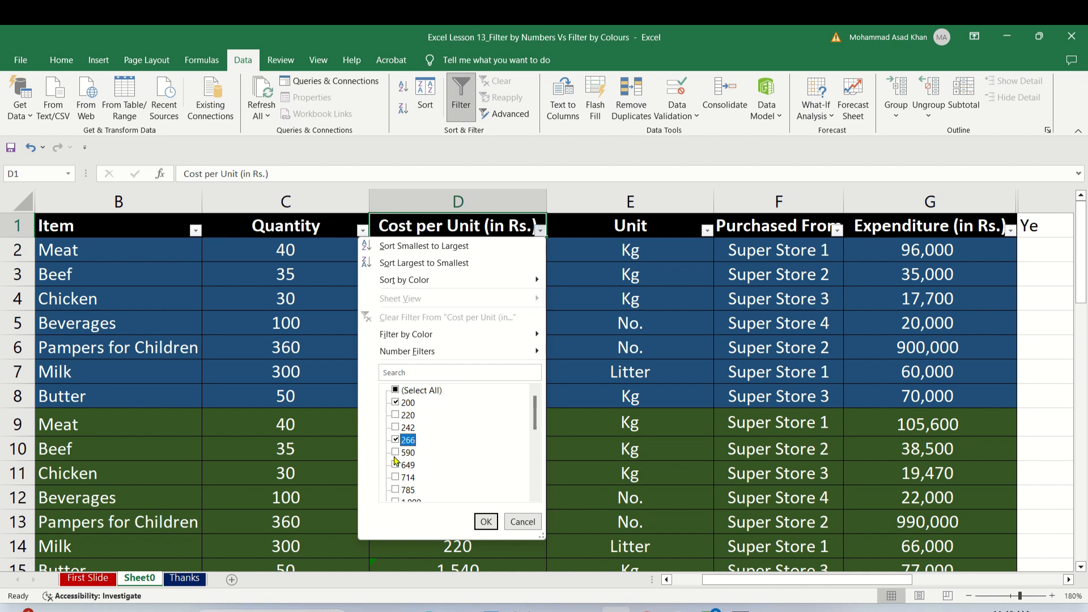
click(397, 479)
click(483, 522)
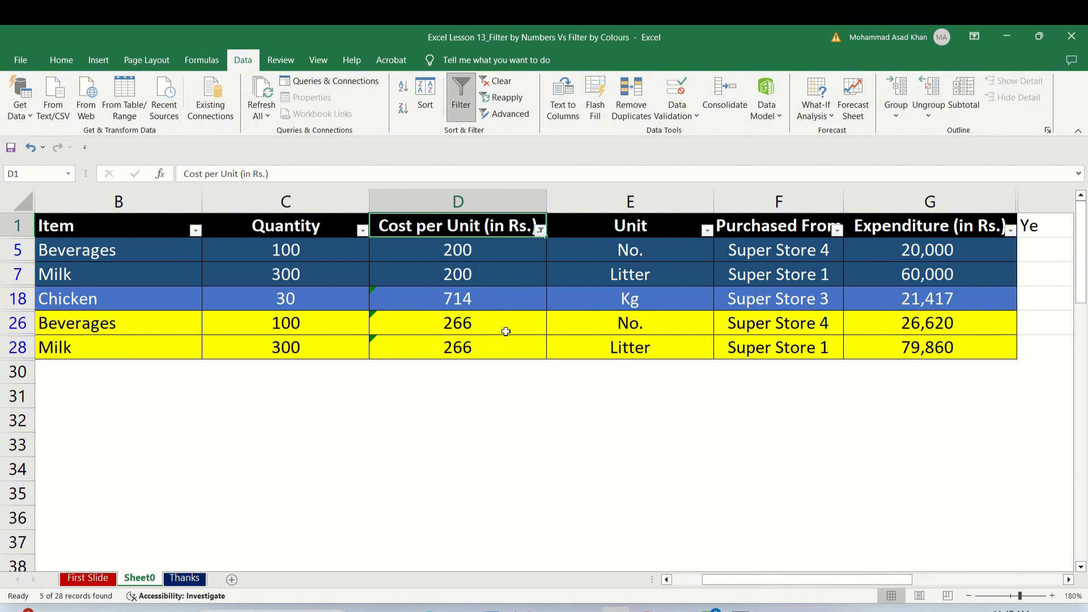
Review the colour choices for the Cost per Unit (in Rs.) column, dismiss them and show the Thanks sheet.
click(541, 230)
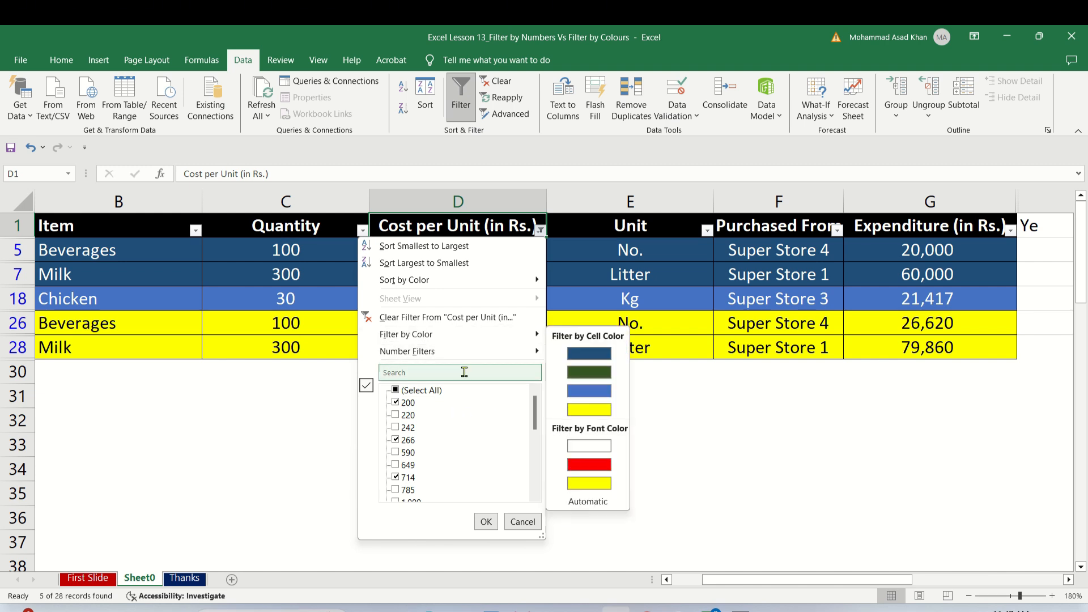
click(520, 519)
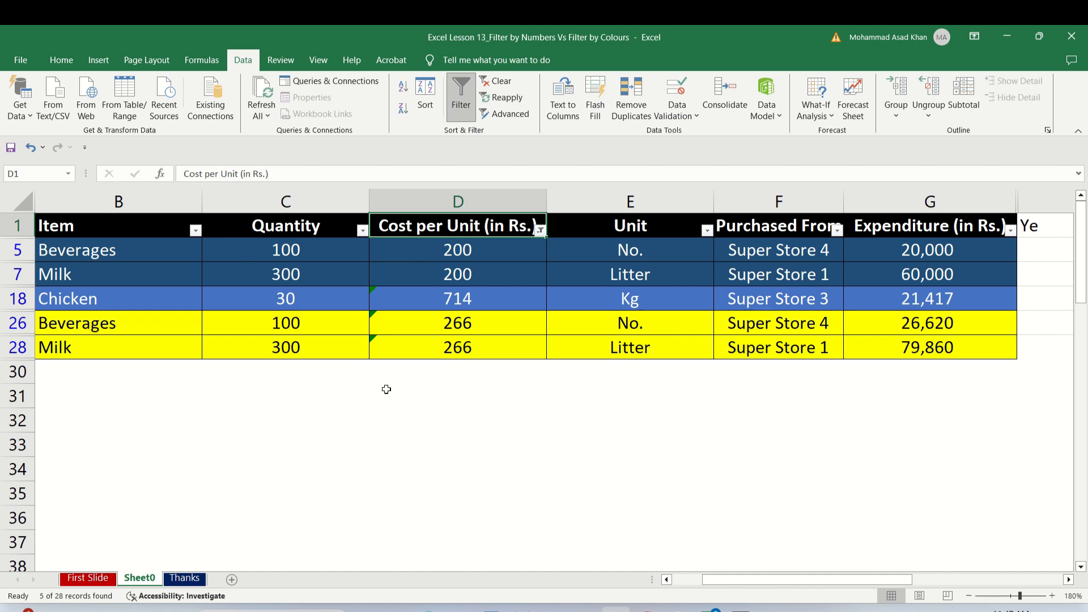
click(183, 578)
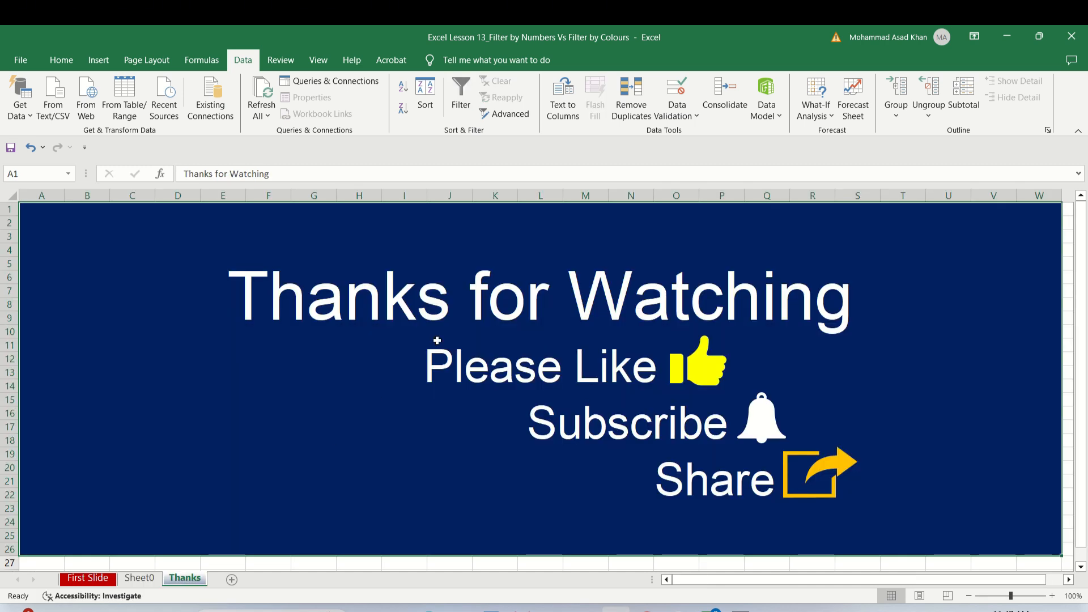